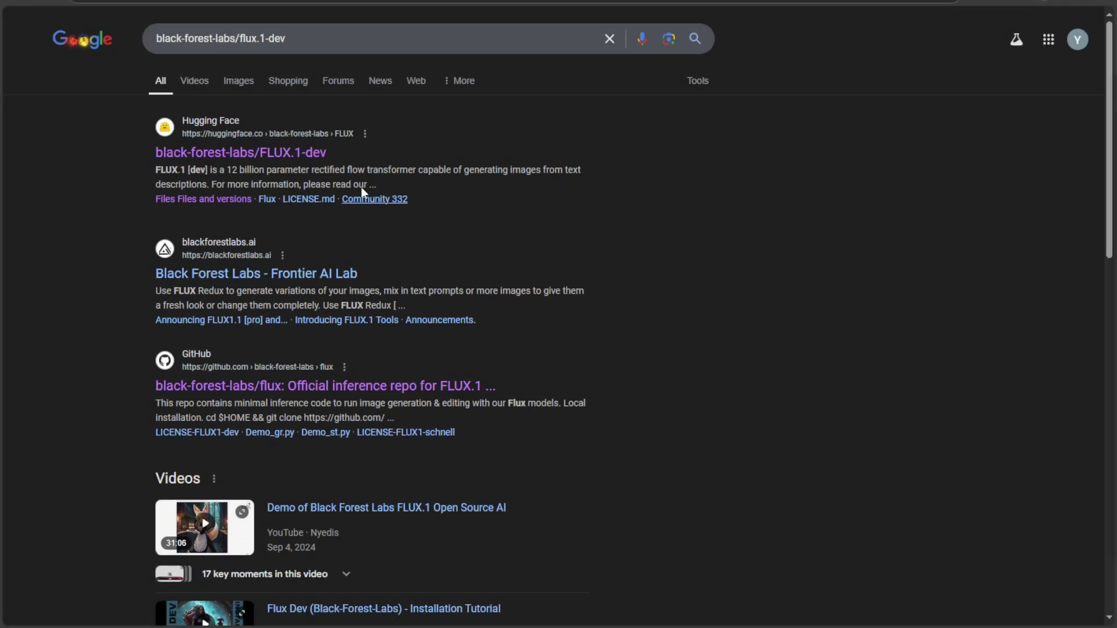
Open the FLUX.1-dev repository files and scroll down to the 23.8 GB flux1-dev.safetensors
{"action": "left_click", "coordinate": [305, 156]}
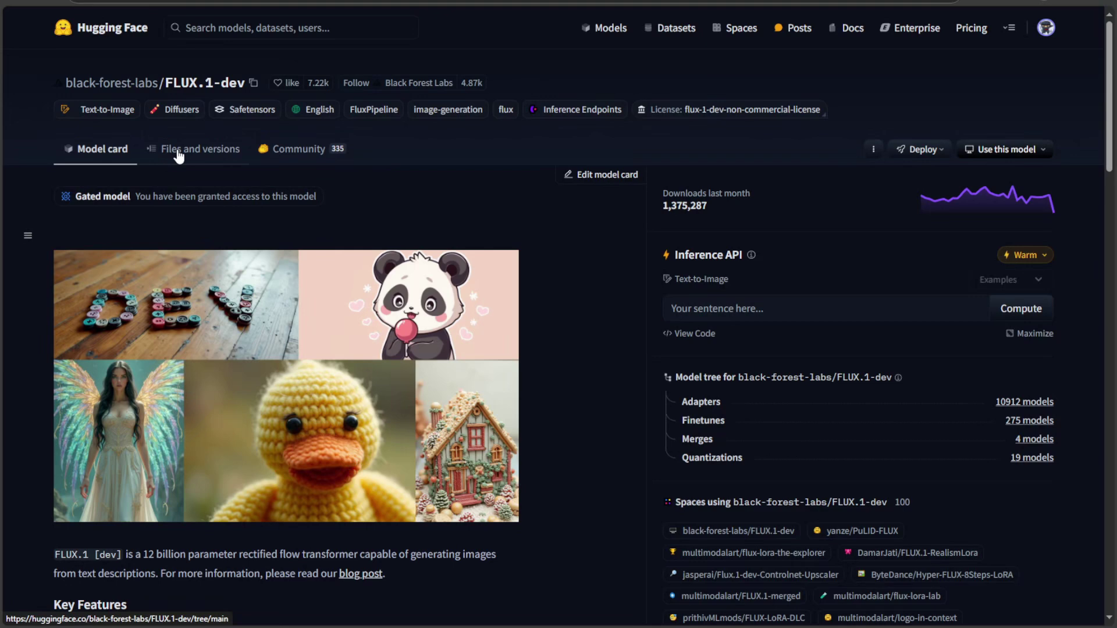
{"action": "left_click", "coordinate": [200, 152]}
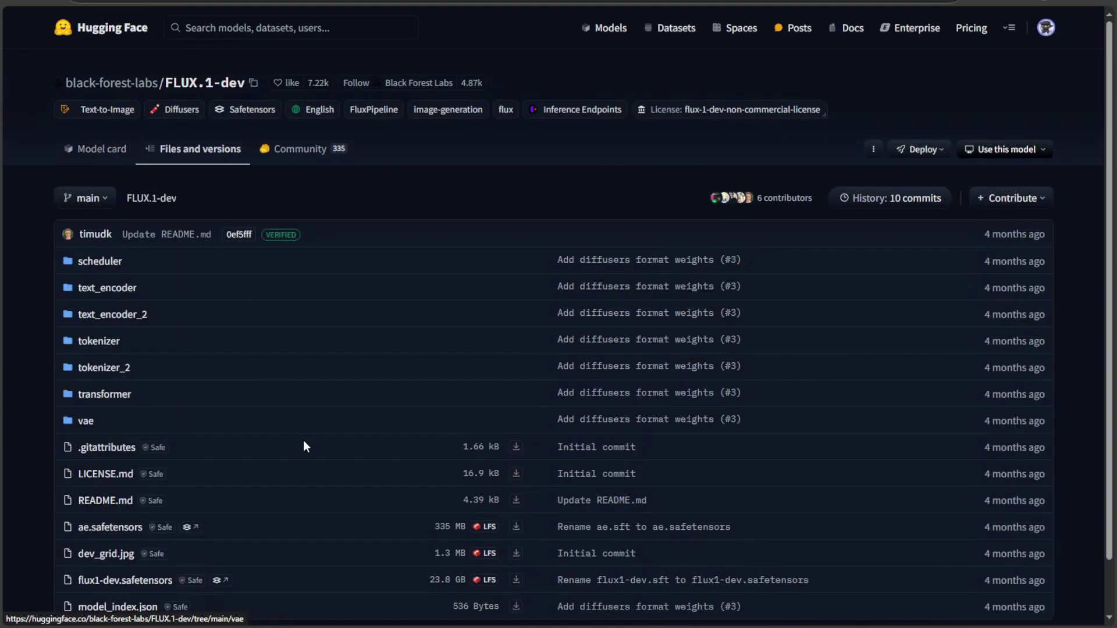
{"action": "scroll", "coordinate": [303, 444], "scroll_direction": "down", "scroll_amount": 1}
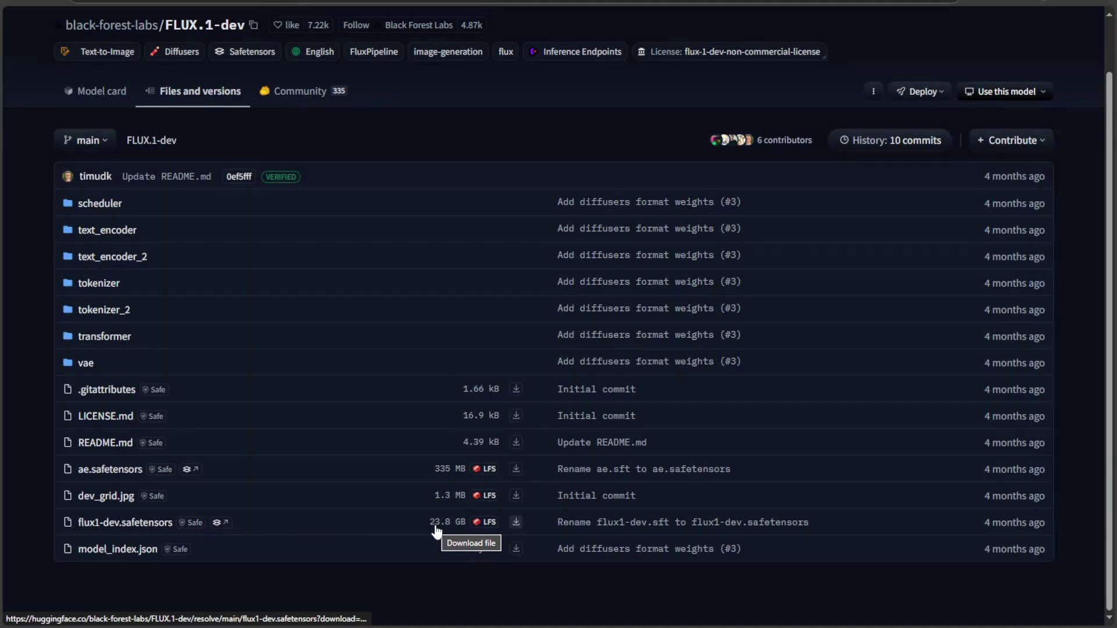
Open Task Manager from the taskbar and check GPU usage on the Performance tab
{"action": "right_click", "coordinate": [551, 626]}
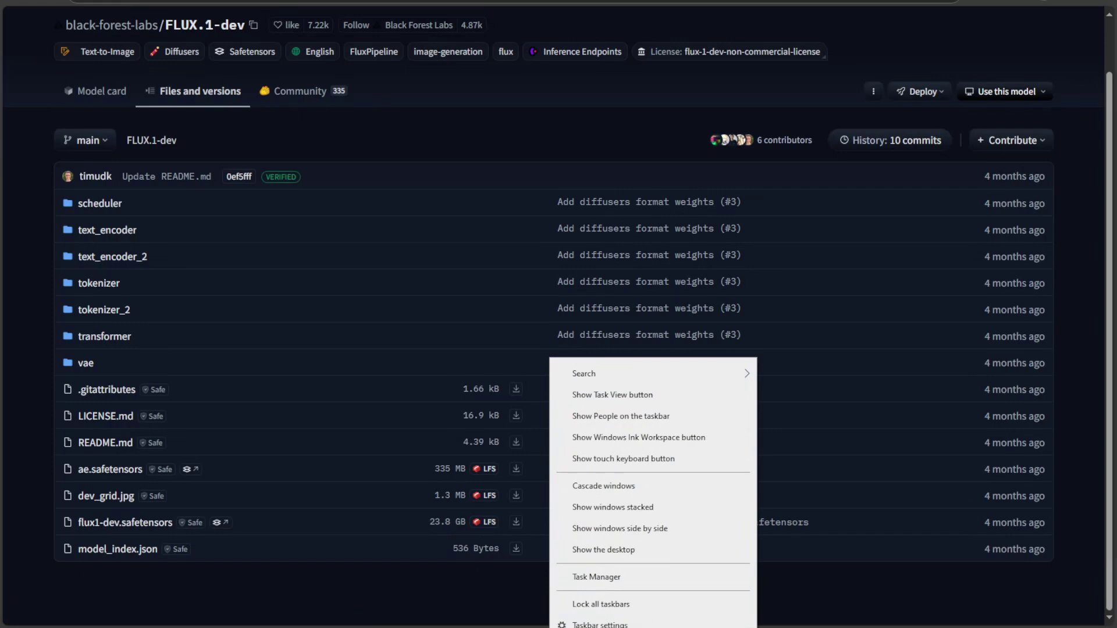
{"action": "left_click", "coordinate": [593, 577]}
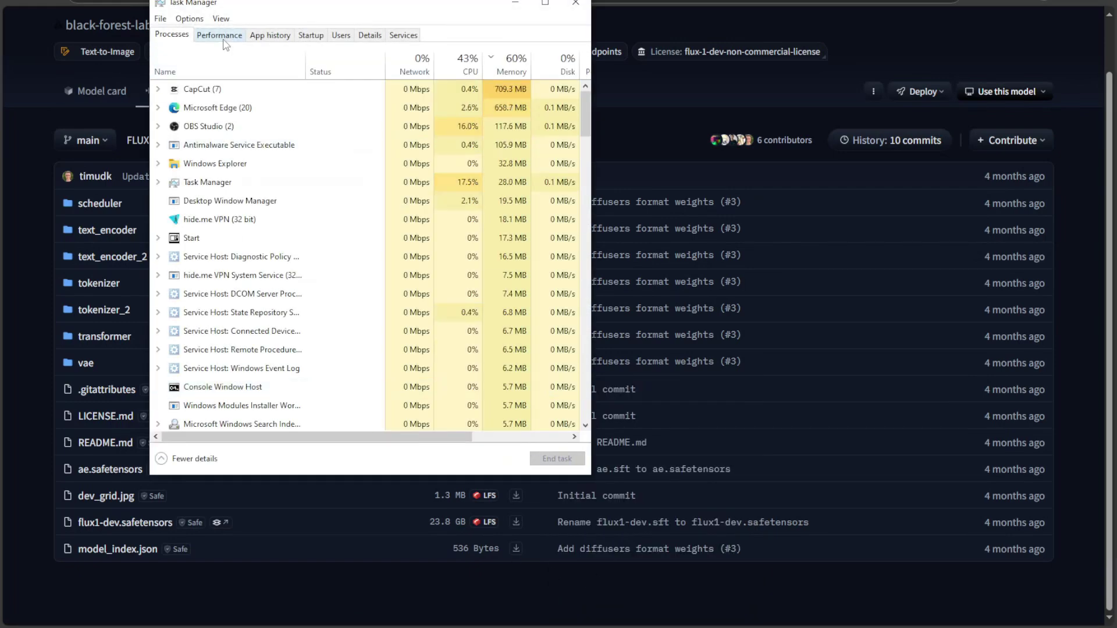
{"action": "left_click", "coordinate": [220, 36]}
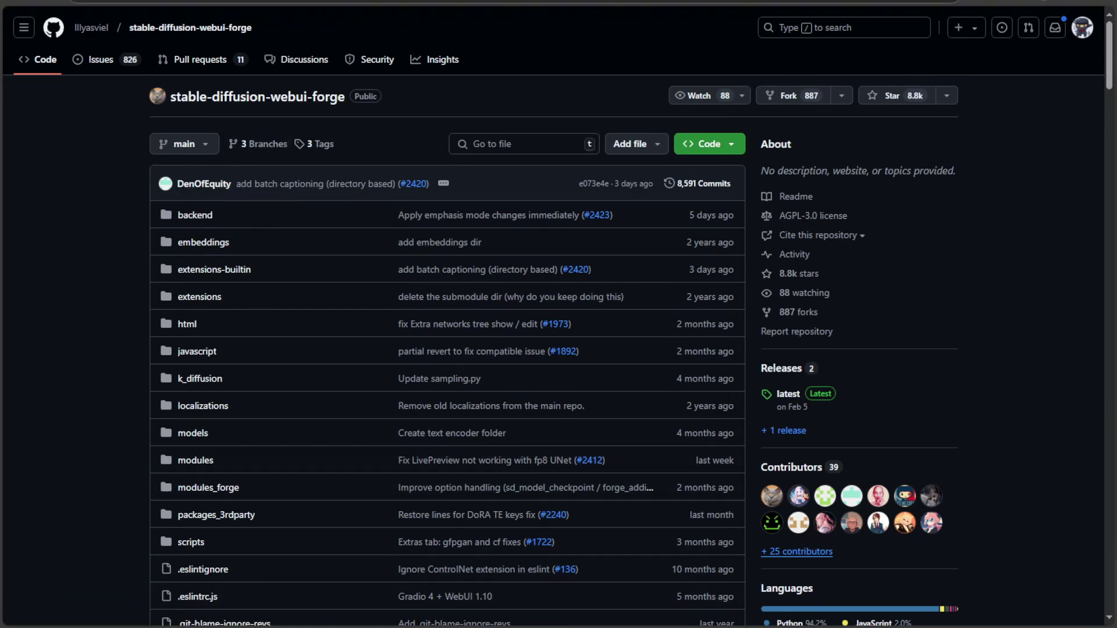
Launch Task Manager again from the taskbar menu
{"action": "right_click", "coordinate": [378, 627]}
{"action": "left_click", "coordinate": [411, 567]}
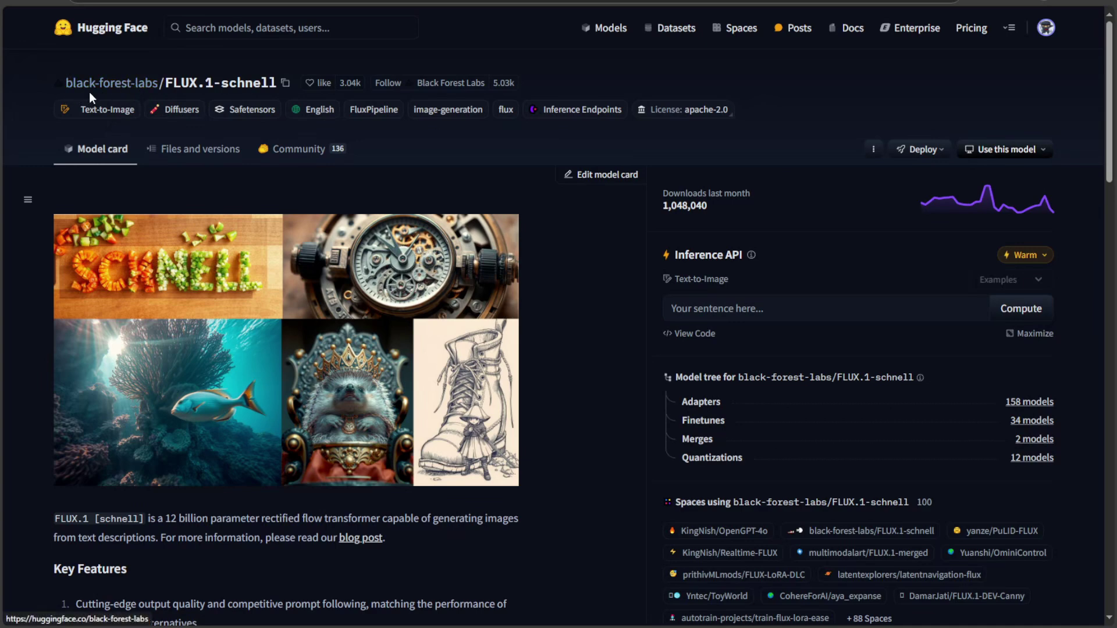
List the FLUX.1-schnell repository files, including the 23.8 GB flux1-schnell.safetensors
{"action": "mouse_move", "coordinate": [90, 94]}
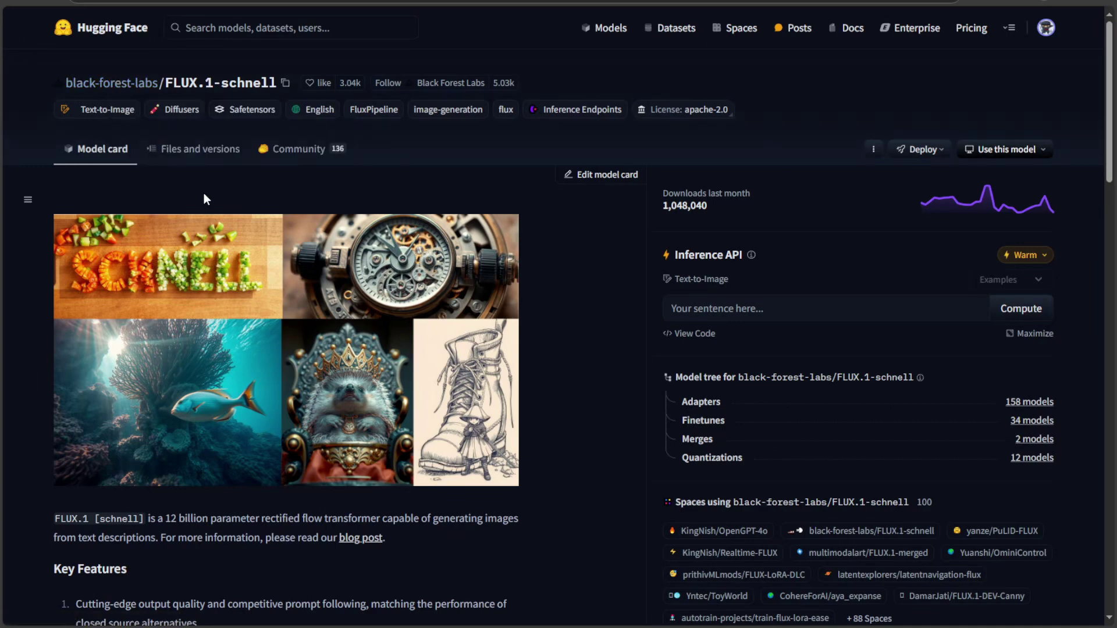
{"action": "left_click", "coordinate": [196, 150]}
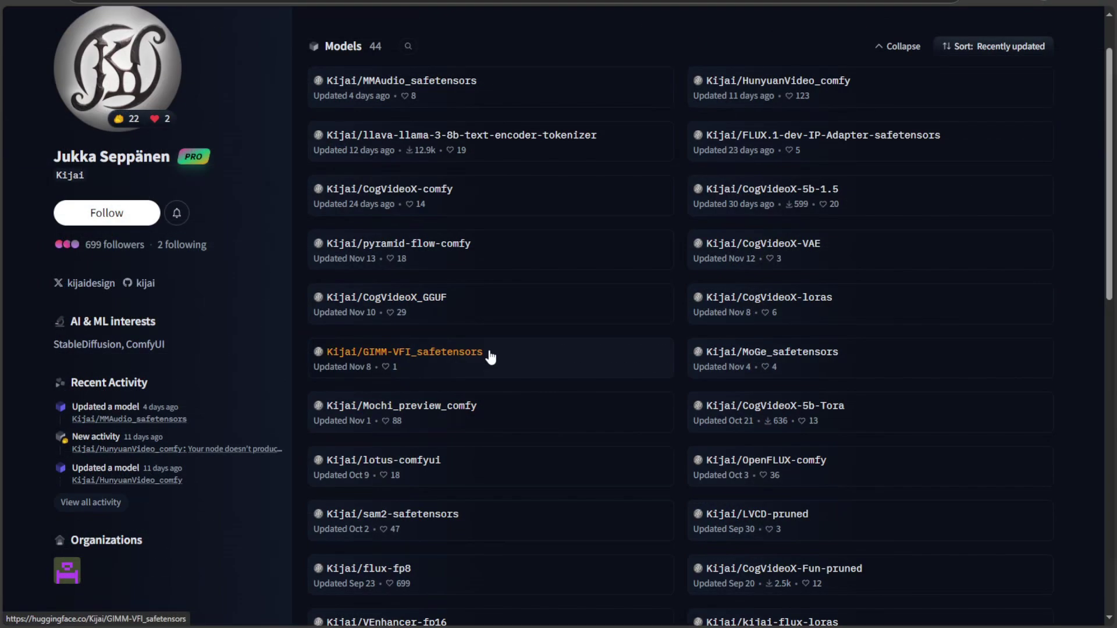
Browse the developer's Models list and open the flux-fp8 model
{"action": "scroll", "coordinate": [488, 356], "scroll_direction": "down", "scroll_amount": 4}
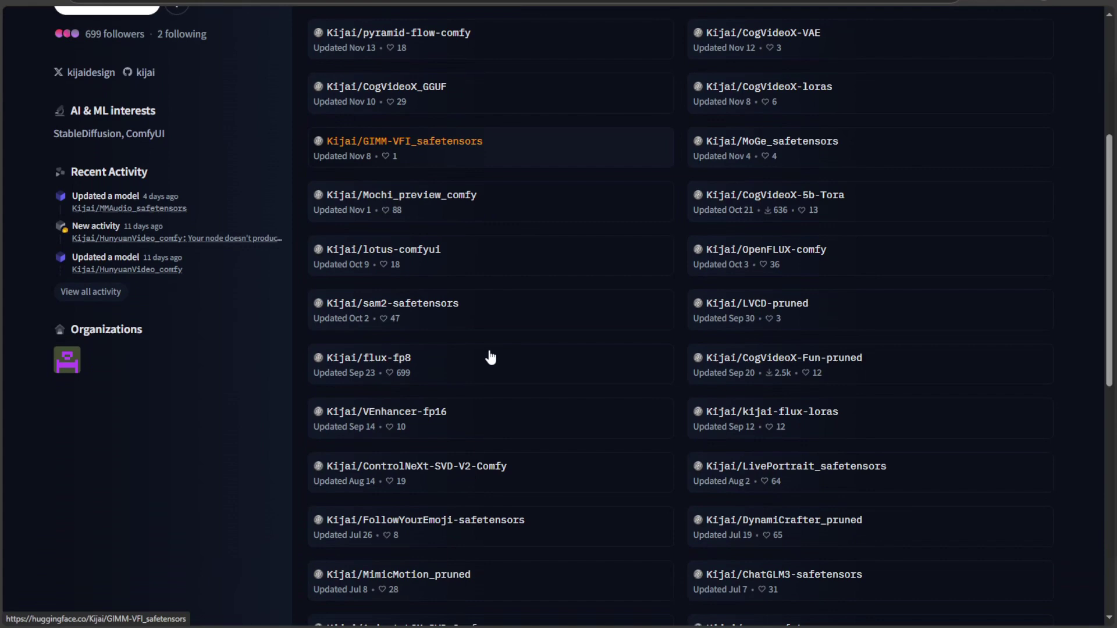
{"action": "scroll", "coordinate": [491, 357], "scroll_direction": "up", "scroll_amount": 5}
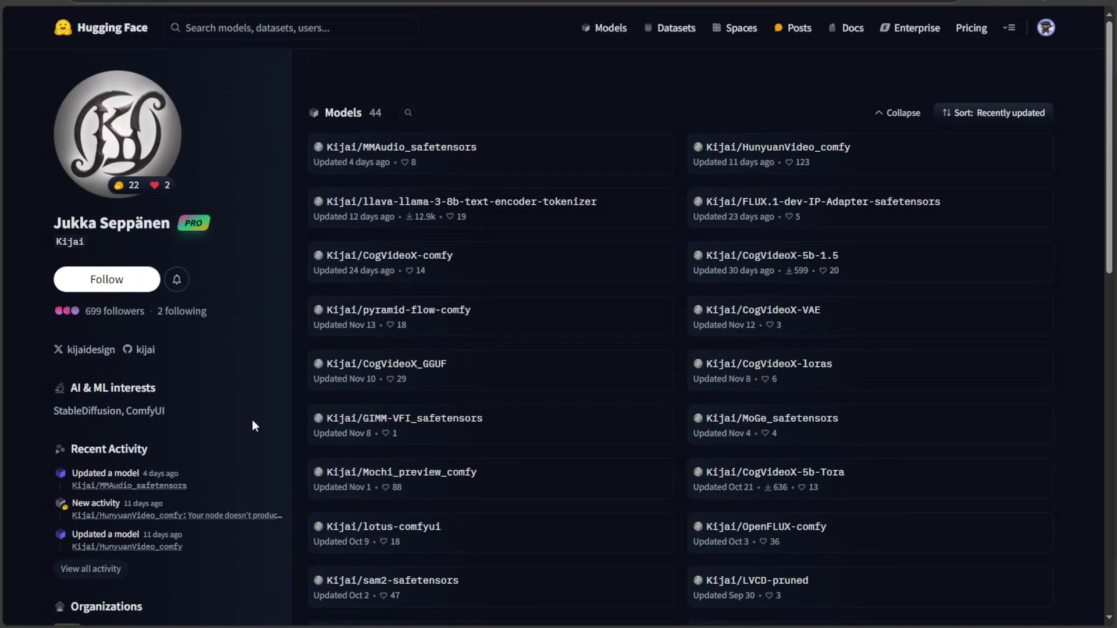
{"action": "scroll", "coordinate": [376, 530], "scroll_direction": "down", "scroll_amount": 2}
{"action": "left_click", "coordinate": [372, 516]}
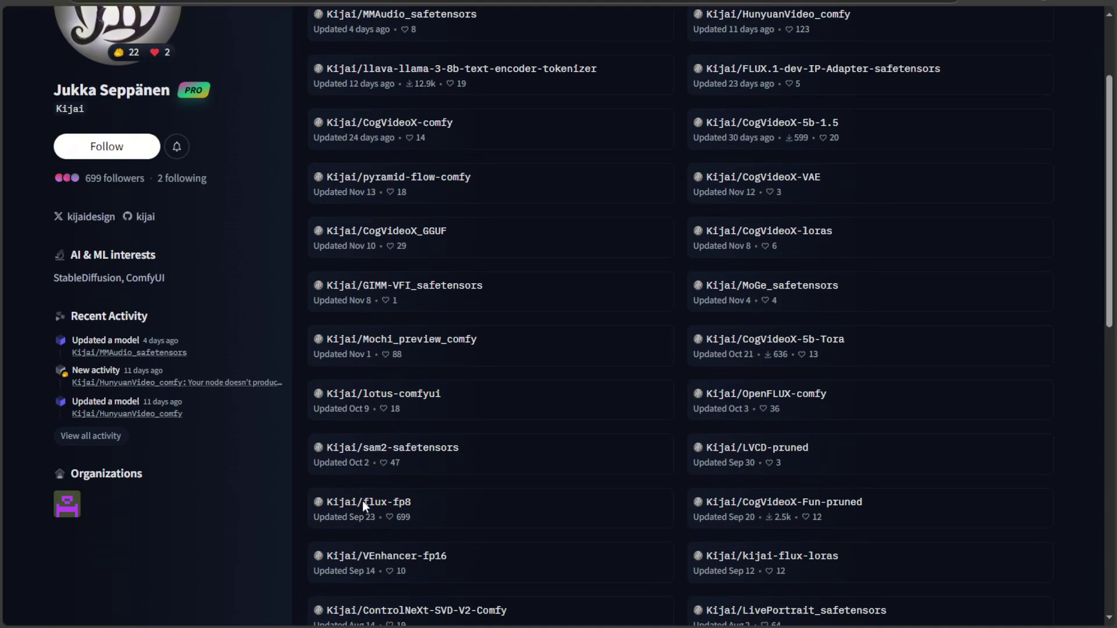
Show the flux-fp8 repository's Files and versions listing
{"action": "left_click", "coordinate": [190, 150]}
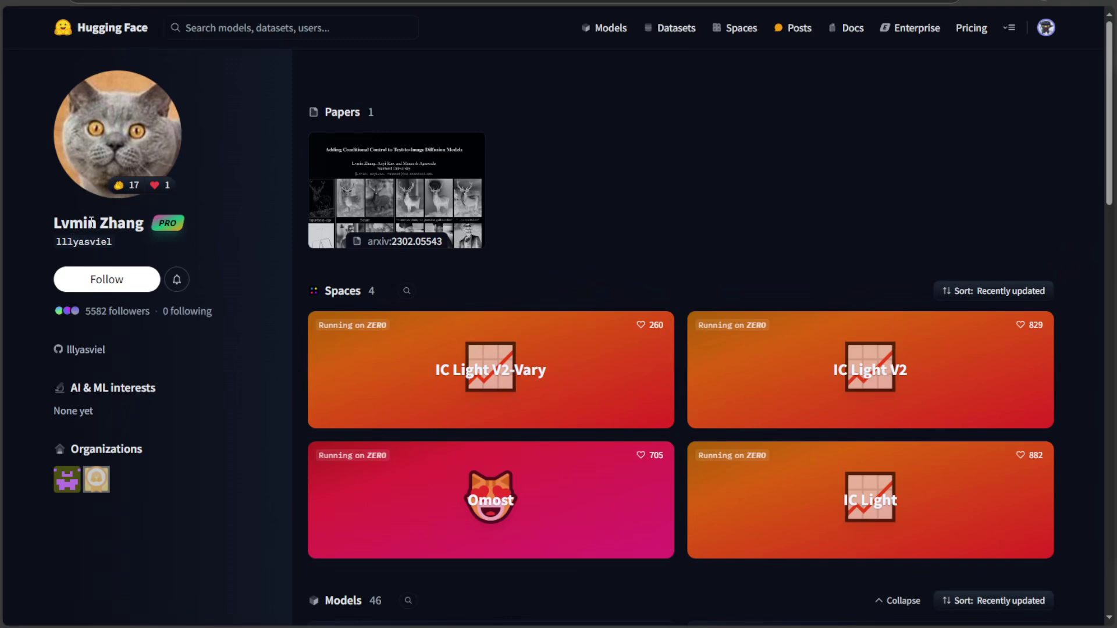
Open flux1-dev-bnb-nf4's file list and highlight its 12 GB and 11.5 GB NF4 files
{"action": "scroll", "coordinate": [299, 300], "scroll_direction": "down", "scroll_amount": 5}
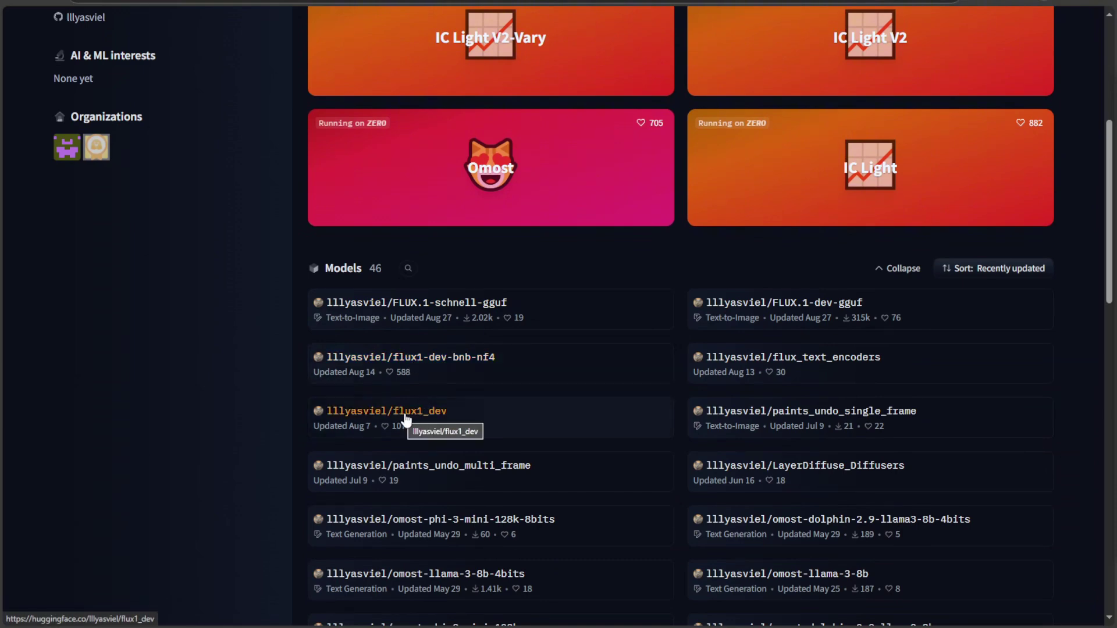
{"action": "right_click", "coordinate": [438, 359]}
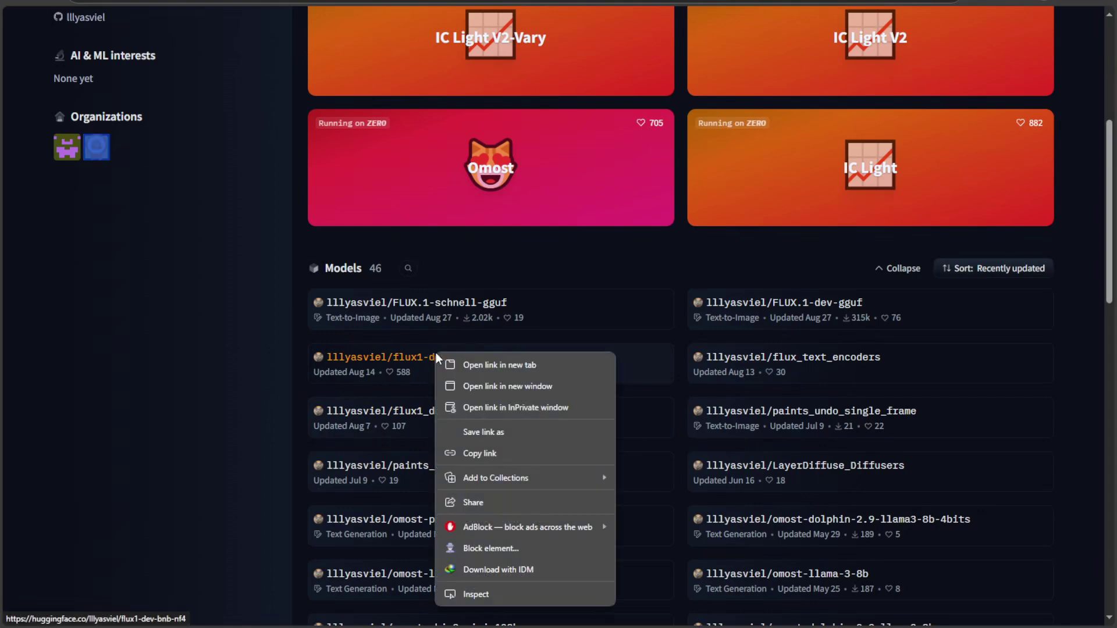
{"action": "left_click", "coordinate": [468, 366]}
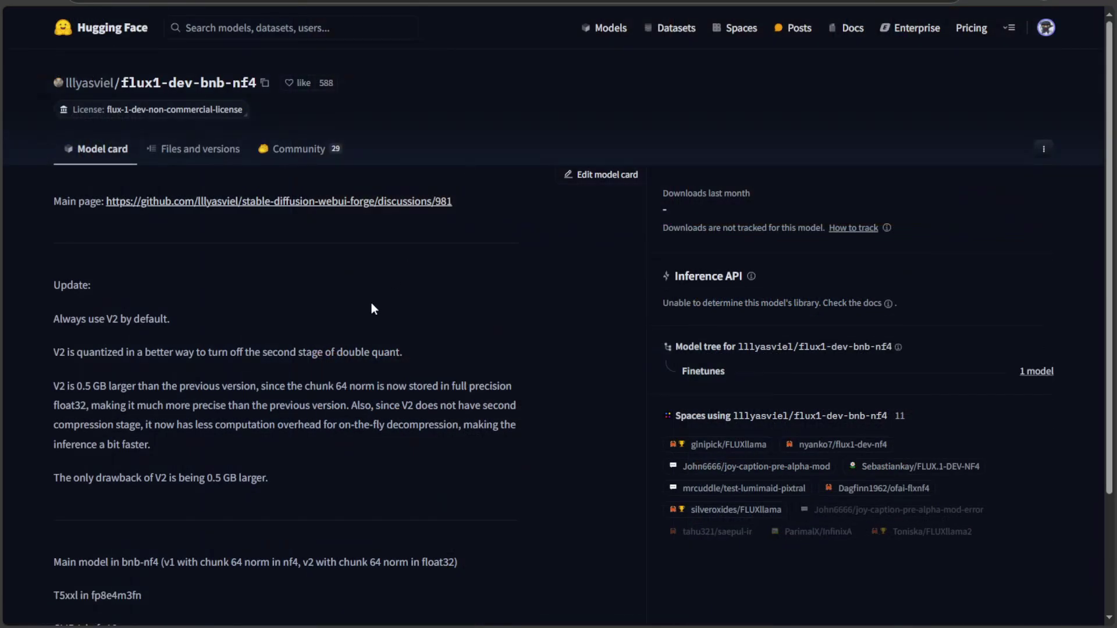
{"action": "left_click", "coordinate": [166, 149]}
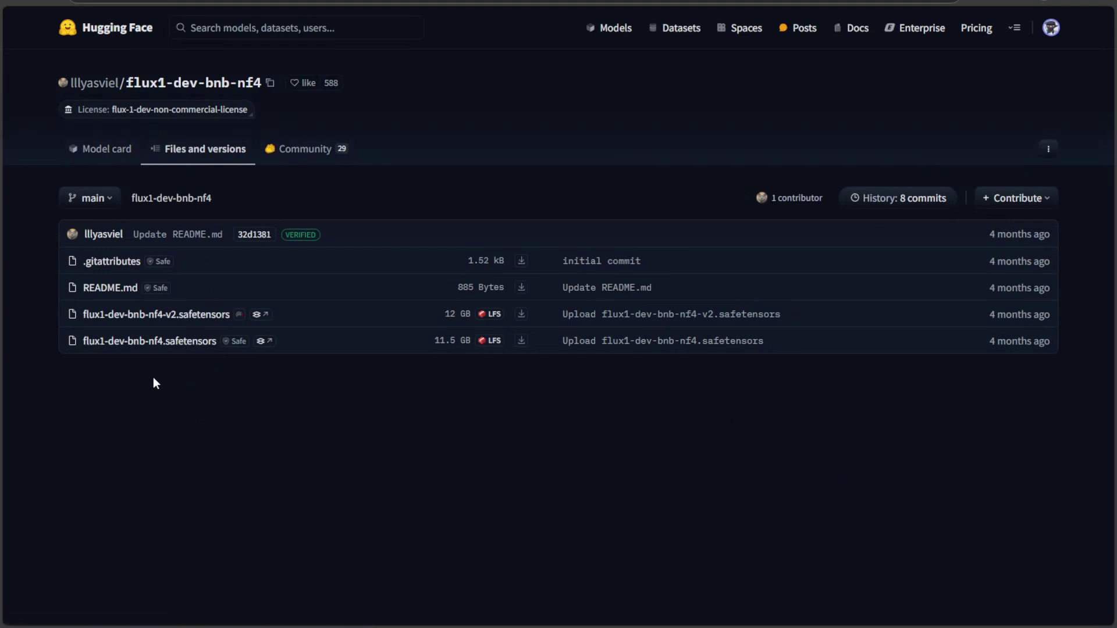
{"action": "left_click_drag", "start_coordinate": [54, 315], "coordinate": [217, 344]}
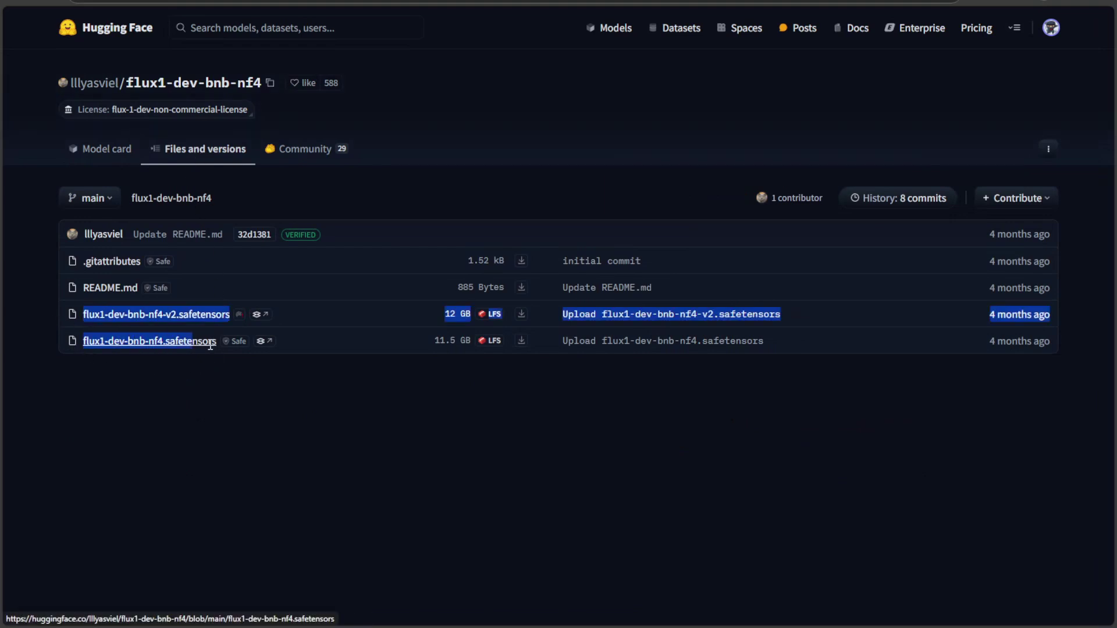
{"action": "left_click_drag", "start_coordinate": [385, 350], "coordinate": [498, 339]}
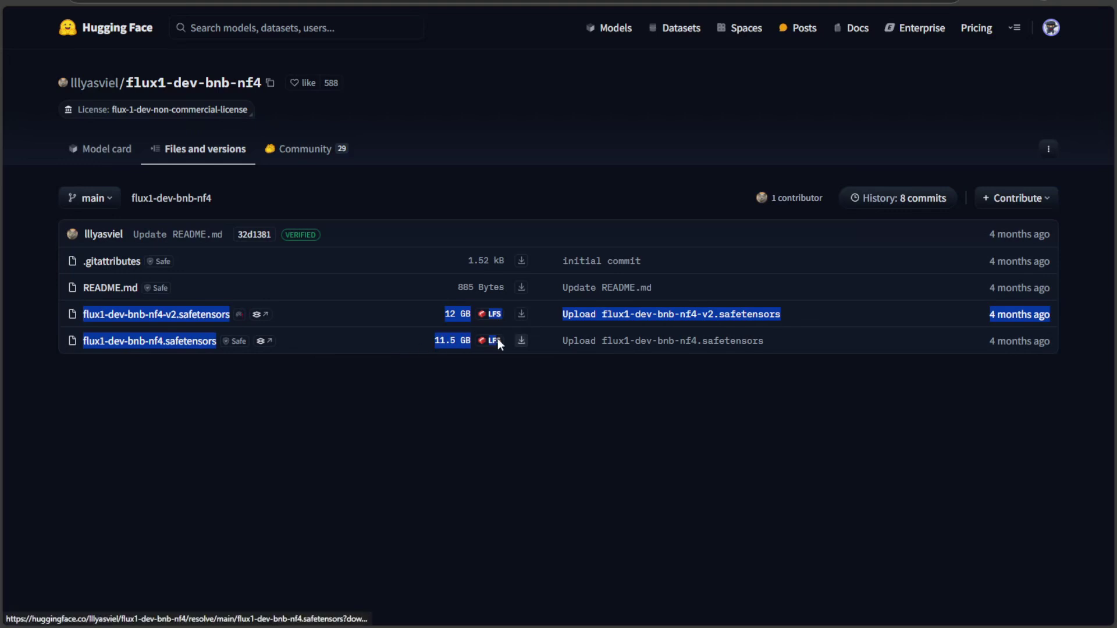
{"action": "left_click", "coordinate": [432, 363]}
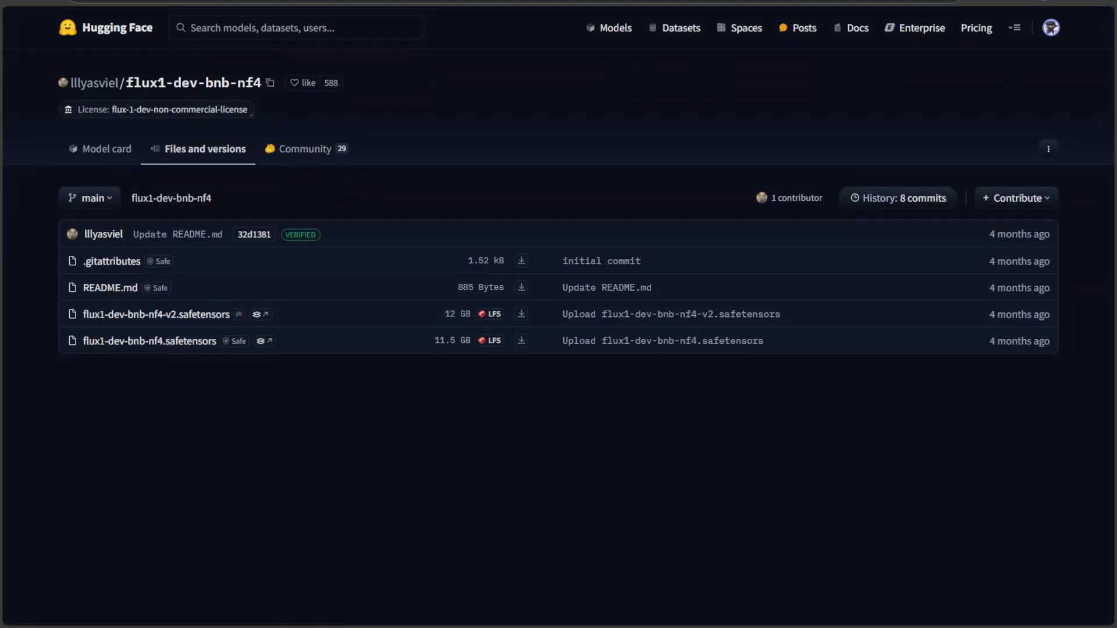
Return to the profile and open FLUX.1-dev-gguf's files, Q2_K through Q8_0, in a new window
{"action": "key", "text": "alt+Left"}
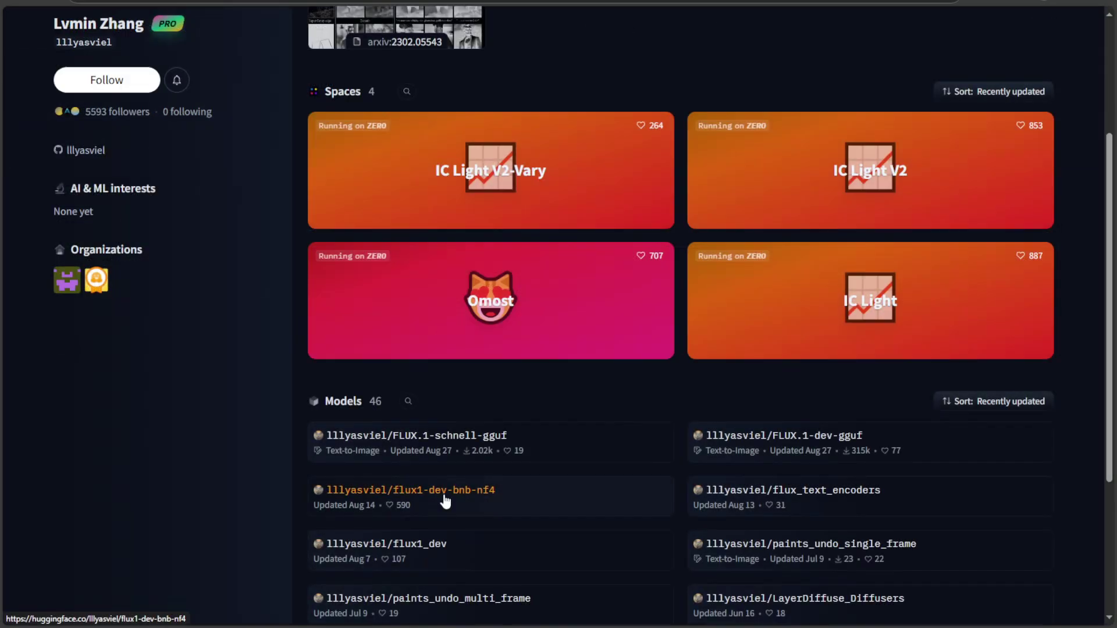
{"action": "right_click", "coordinate": [848, 443]}
{"action": "left_click", "coordinate": [884, 213]}
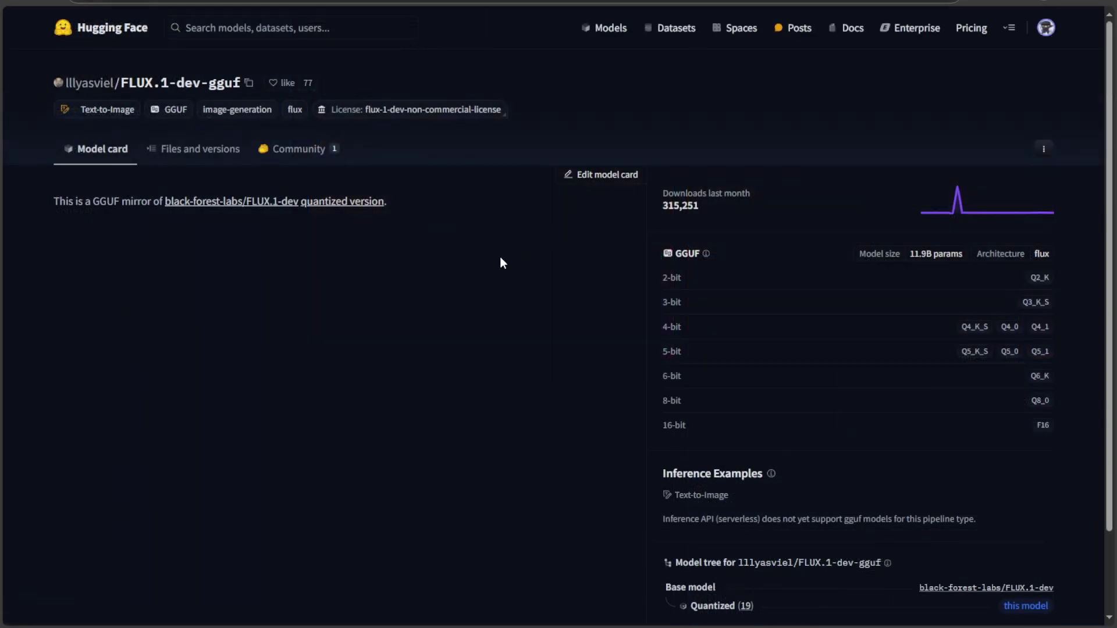
{"action": "left_click", "coordinate": [181, 156]}
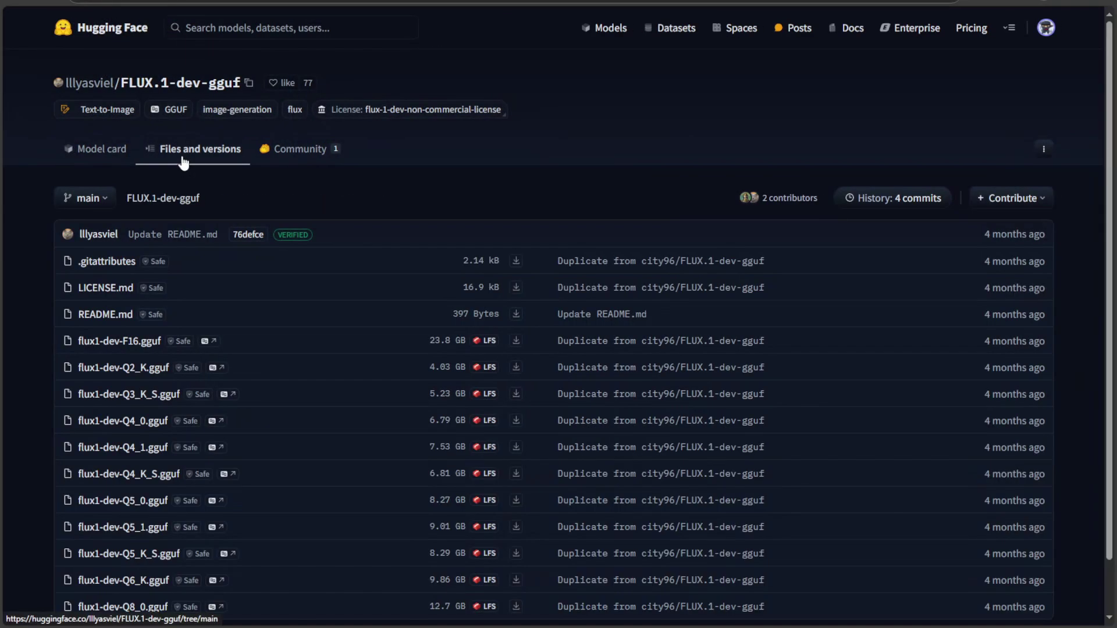
{"action": "scroll", "coordinate": [281, 435], "scroll_direction": "down", "scroll_amount": 1}
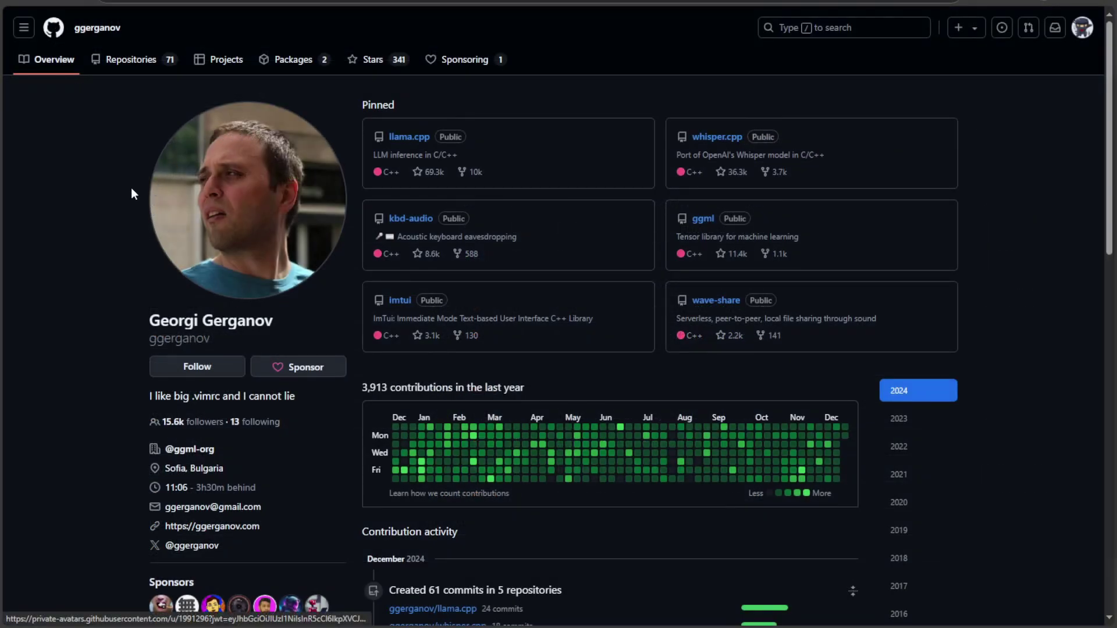
Highlight and clear the username and 'contributions' text on the llama.cpp developer's GitHub profile
{"action": "left_click_drag", "start_coordinate": [150, 342], "coordinate": [166, 341]}
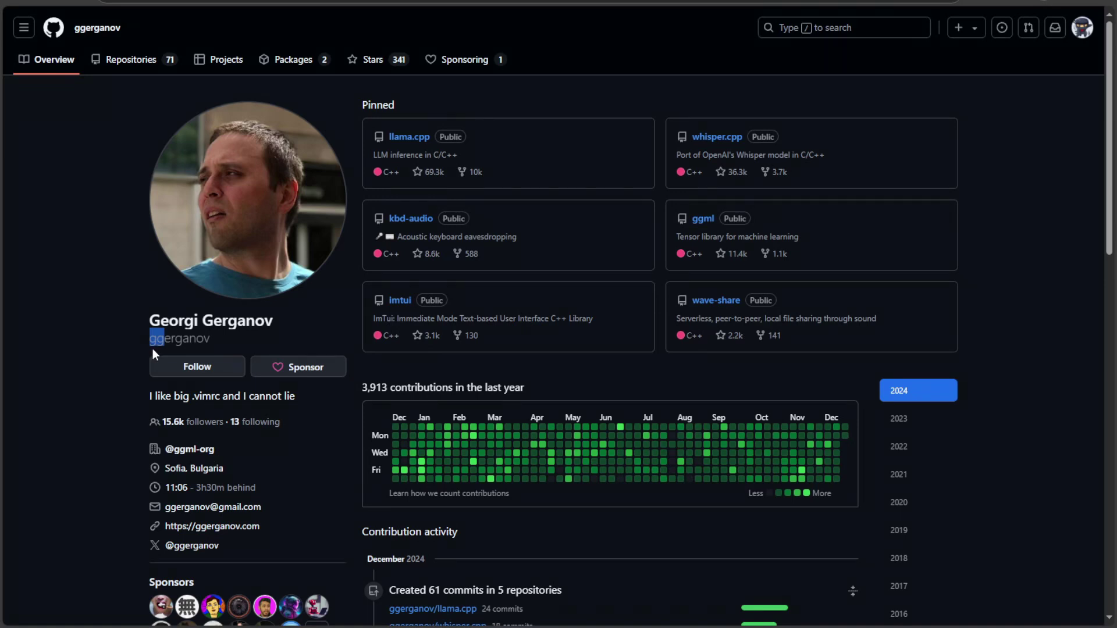
{"action": "left_click", "coordinate": [169, 347]}
{"action": "double_click", "coordinate": [397, 391]}
{"action": "left_click", "coordinate": [429, 400]}
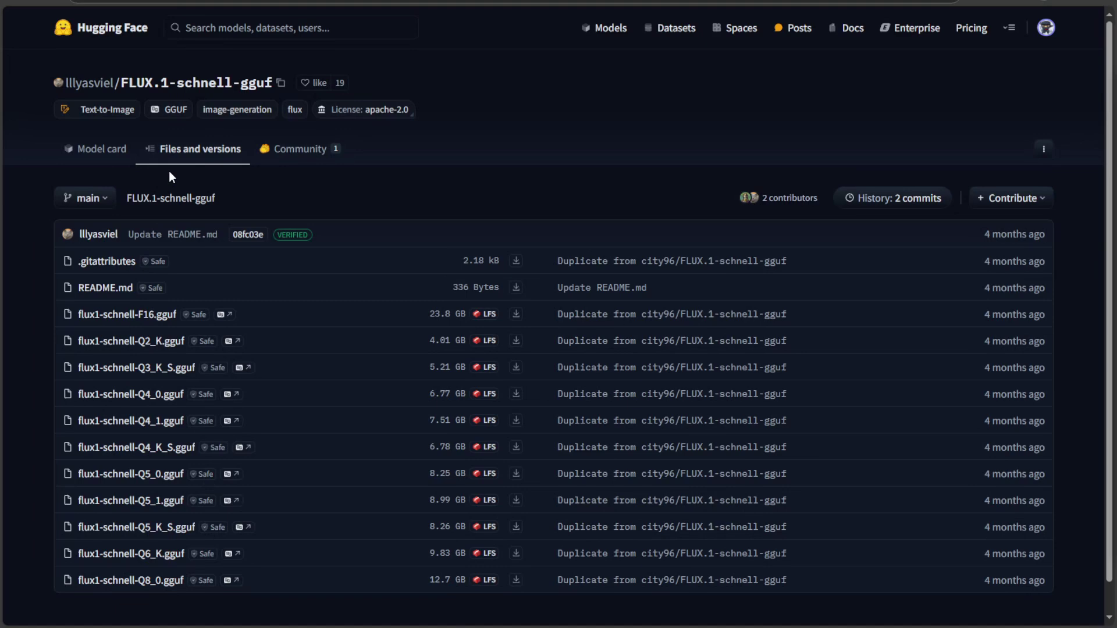
{"action": "left_click_drag", "start_coordinate": [219, 204], "coordinate": [163, 212]}
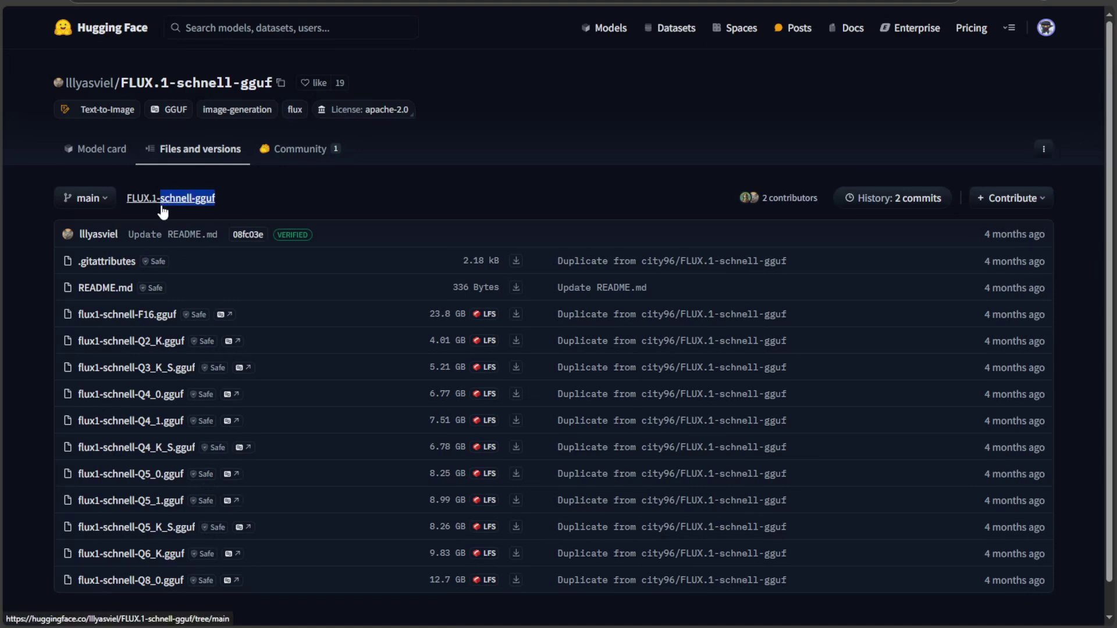
{"action": "left_click", "coordinate": [30, 328]}
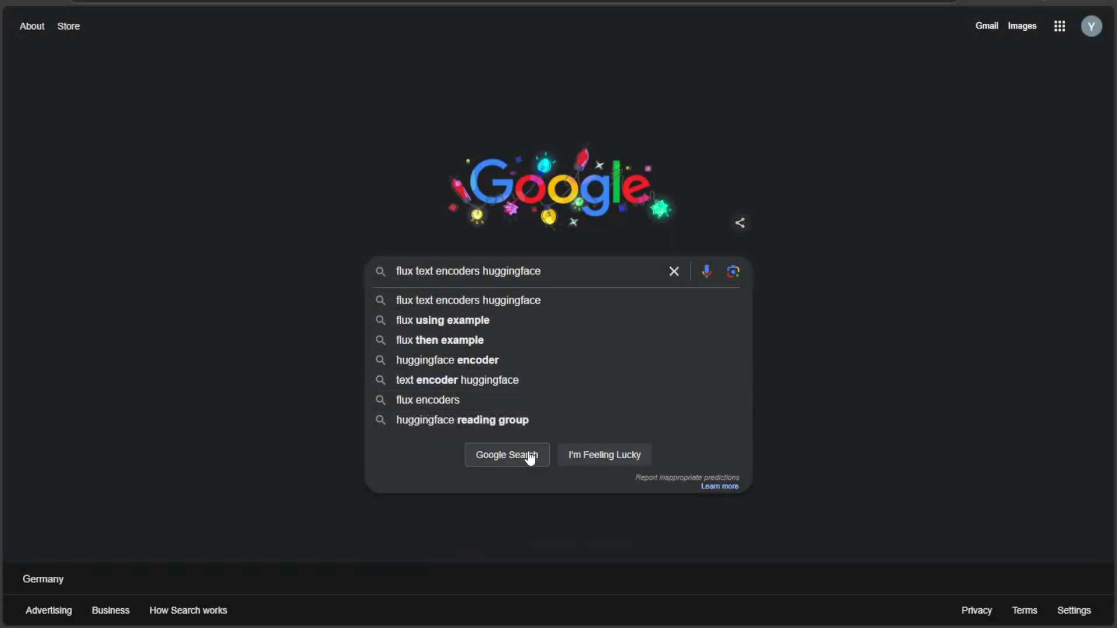
Search 'flux text encoders huggingface' and open the comfyanonymous/flux_text_encoders result
{"action": "left_click", "coordinate": [530, 457]}
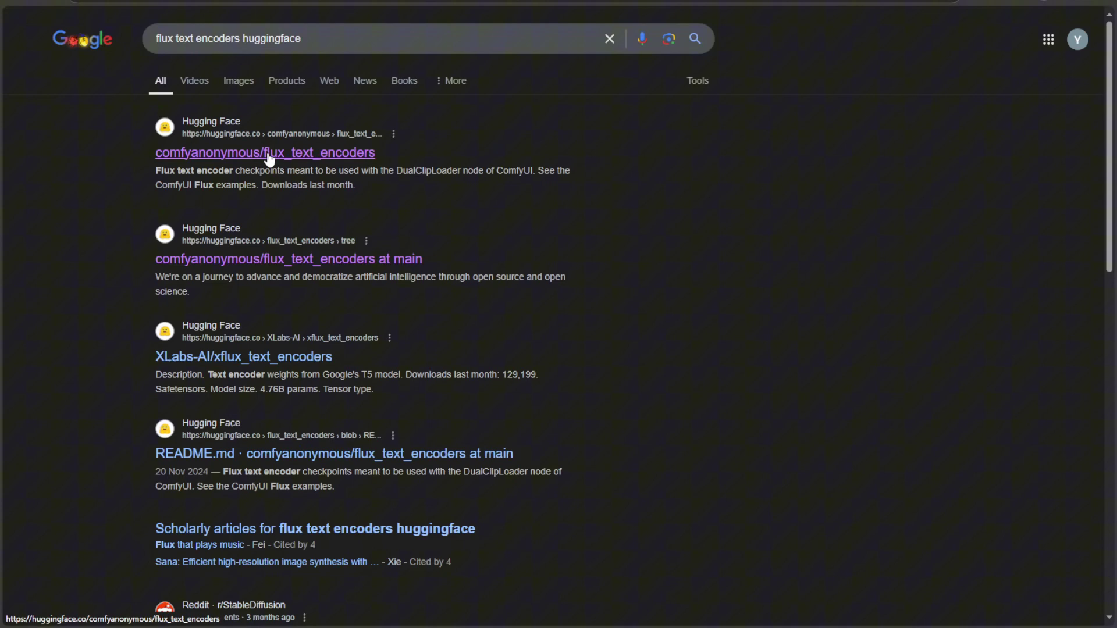
{"action": "left_click", "coordinate": [231, 154]}
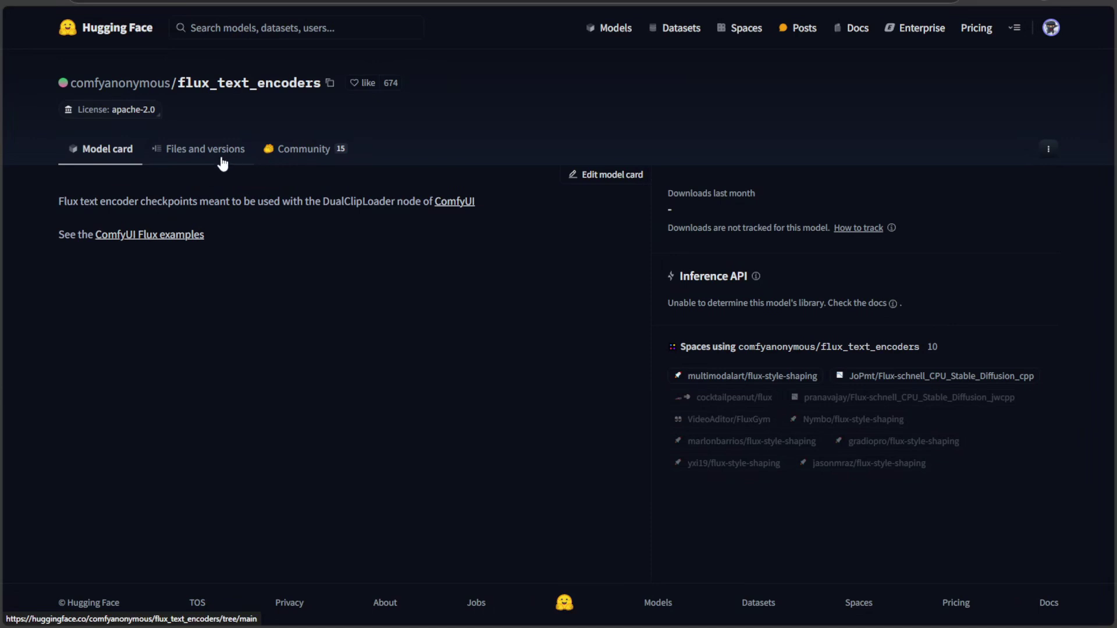
Review the clip_l and t5xxl encoder rows in the flux_text_encoders file listing
{"action": "left_click", "coordinate": [202, 162]}
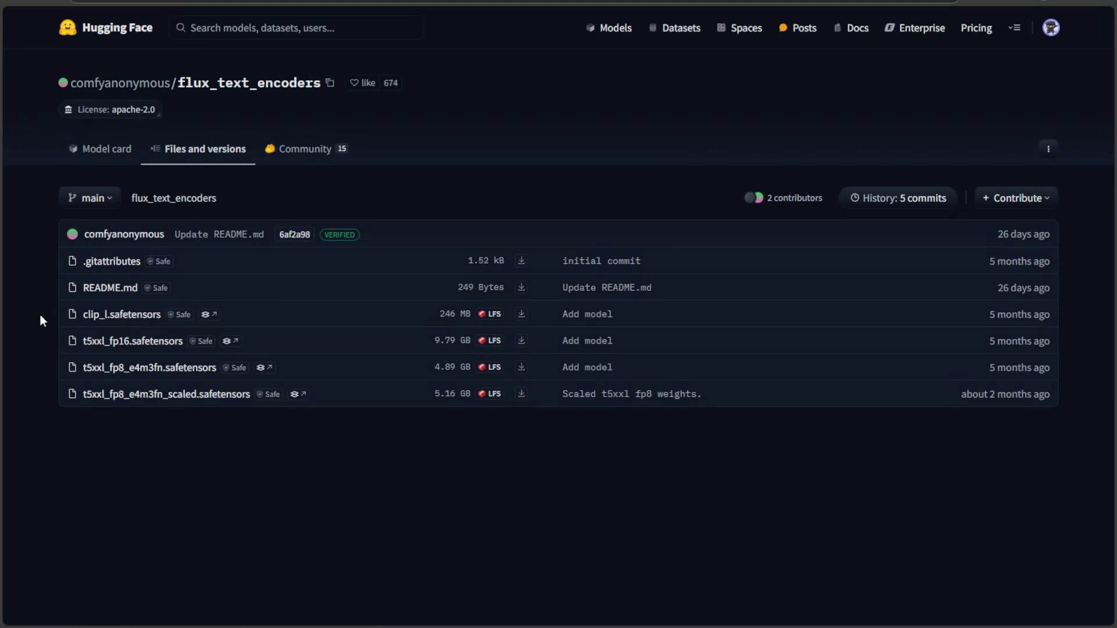
{"action": "left_click_drag", "start_coordinate": [40, 315], "coordinate": [299, 377]}
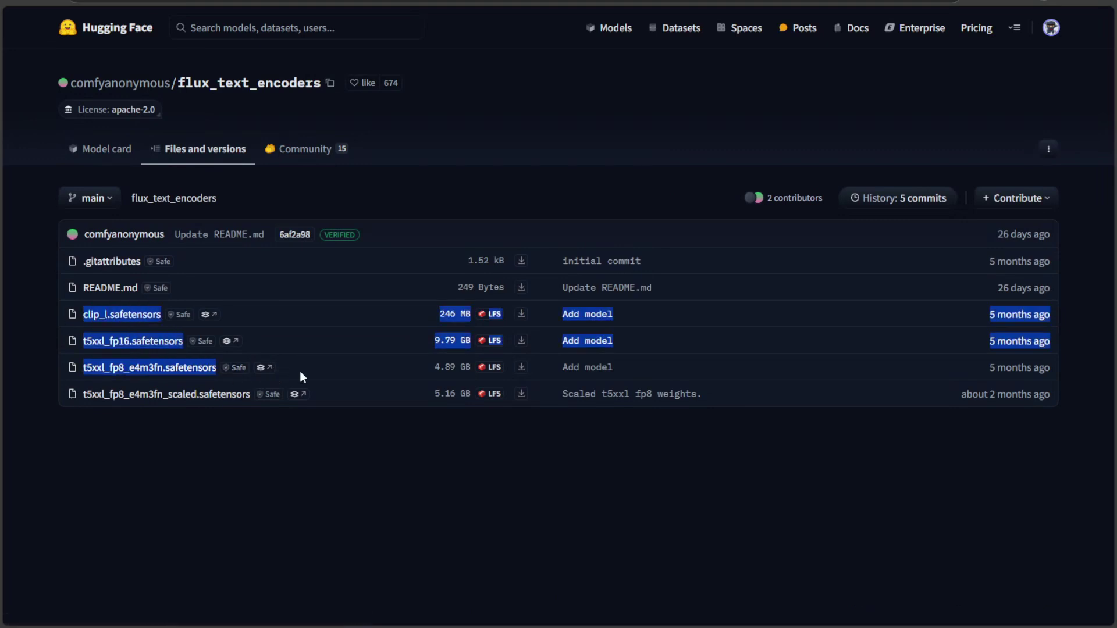
{"action": "left_click", "coordinate": [299, 372]}
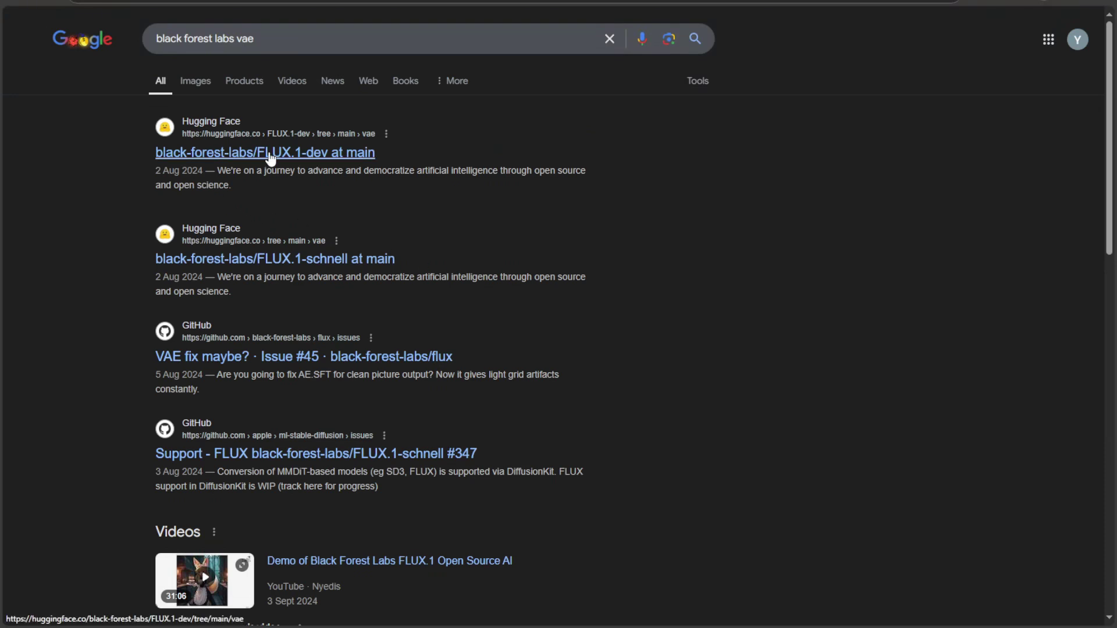
Open the FLUX.1-dev result and go up to its root file list with the 335 MB ae.safetensors
{"action": "left_click", "coordinate": [270, 156]}
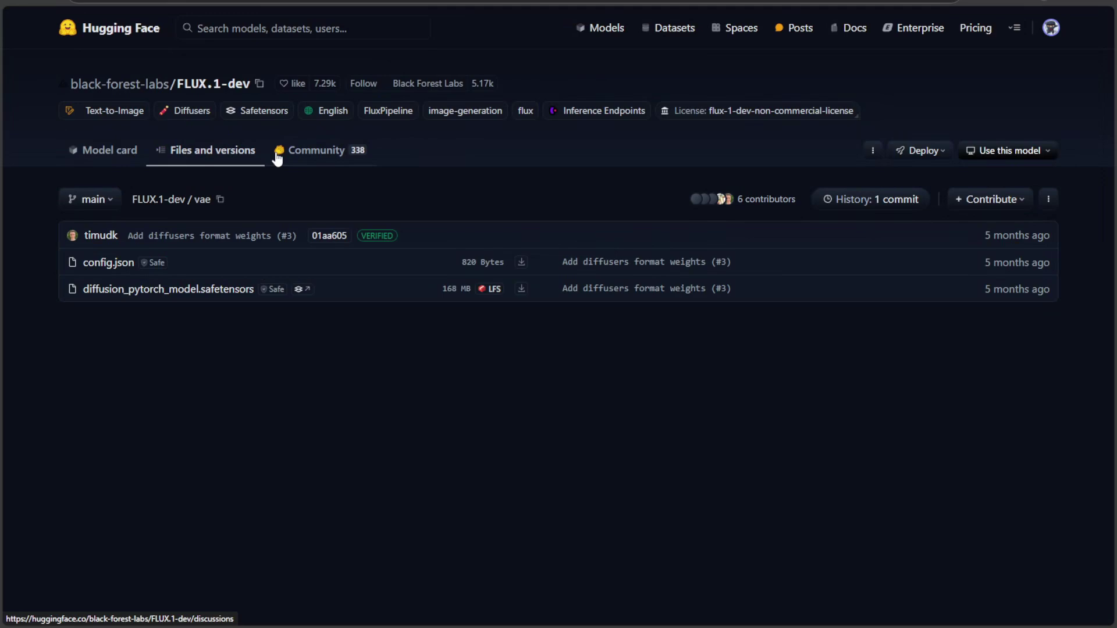
{"action": "left_click", "coordinate": [200, 150]}
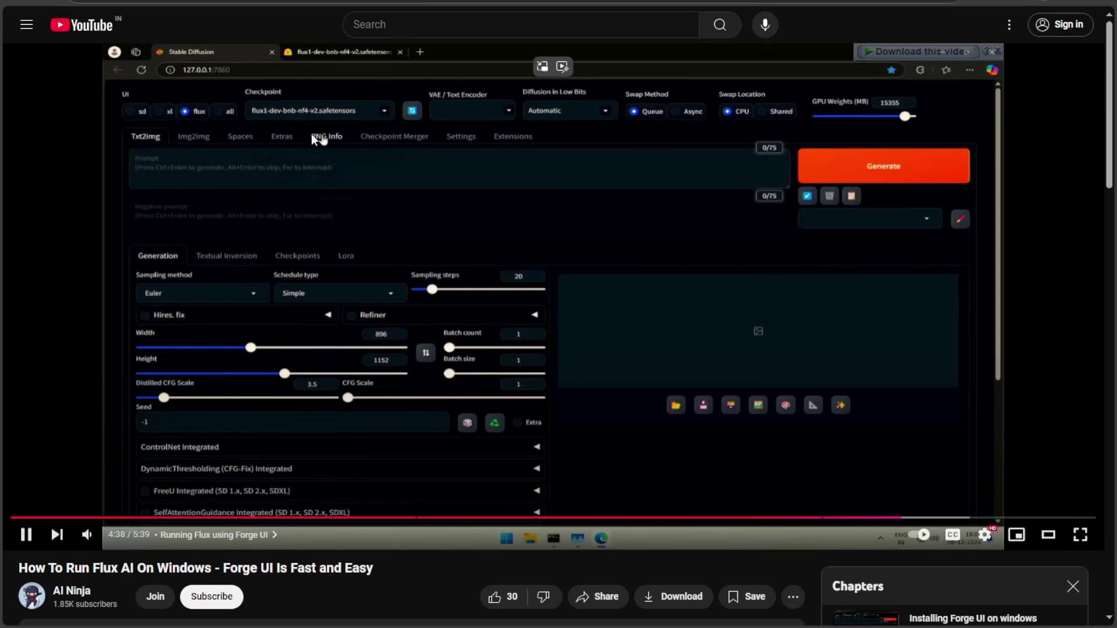
Seek back and forth through the Flux-on-Windows tutorial video, then watch it fullscreen
{"action": "key", "text": "Right"}
{"action": "key", "text": "Right"}
{"action": "key", "text": "Right"}
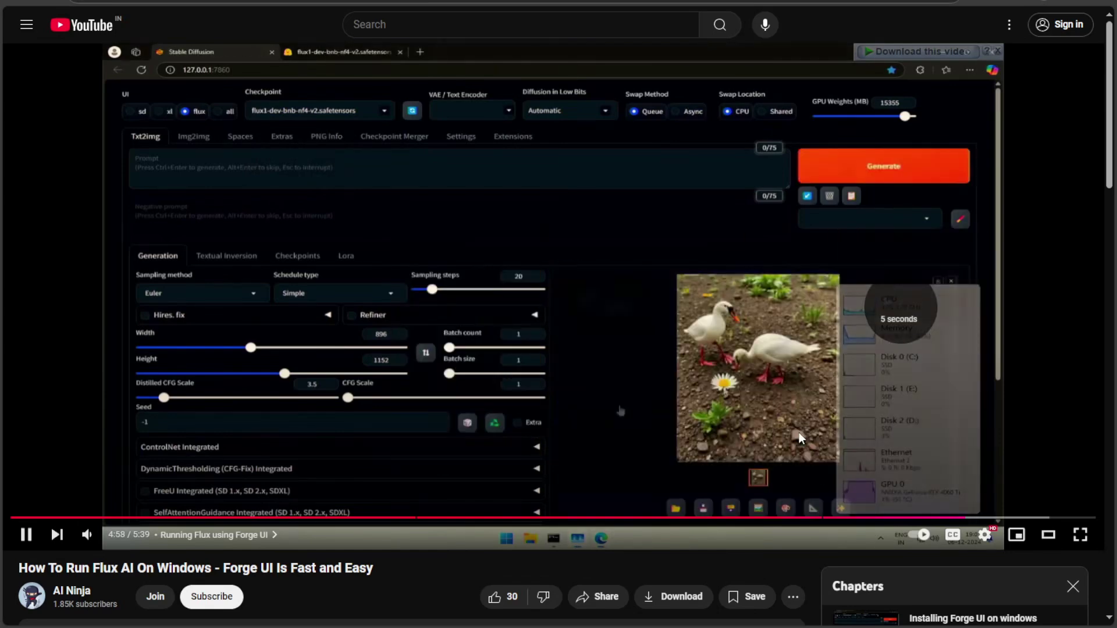
{"action": "key", "text": "Left"}
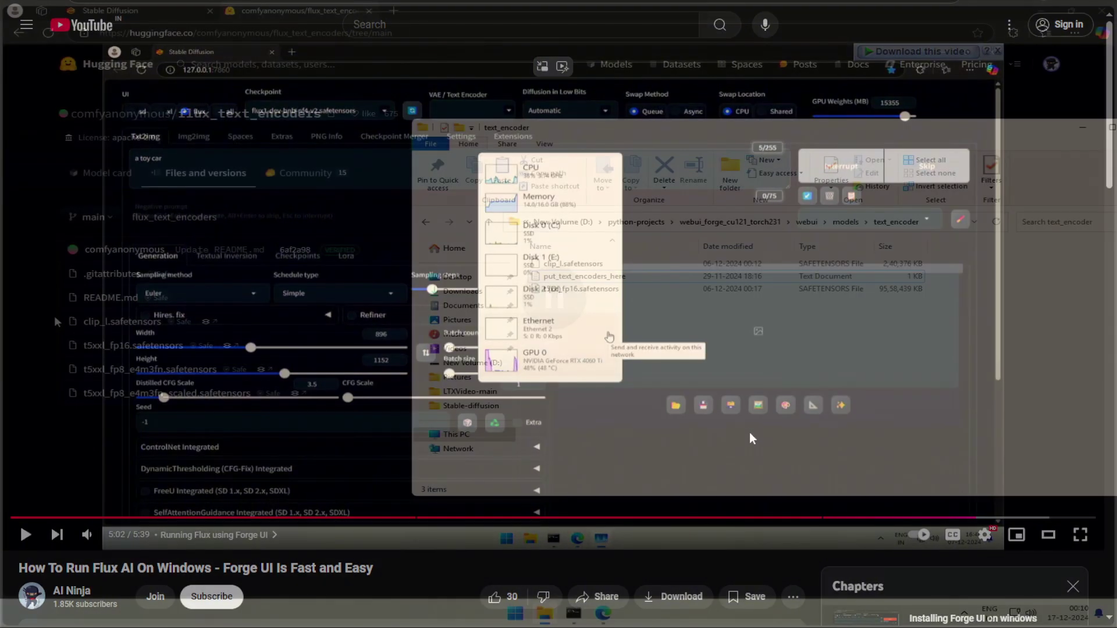
{"action": "key", "text": "f"}
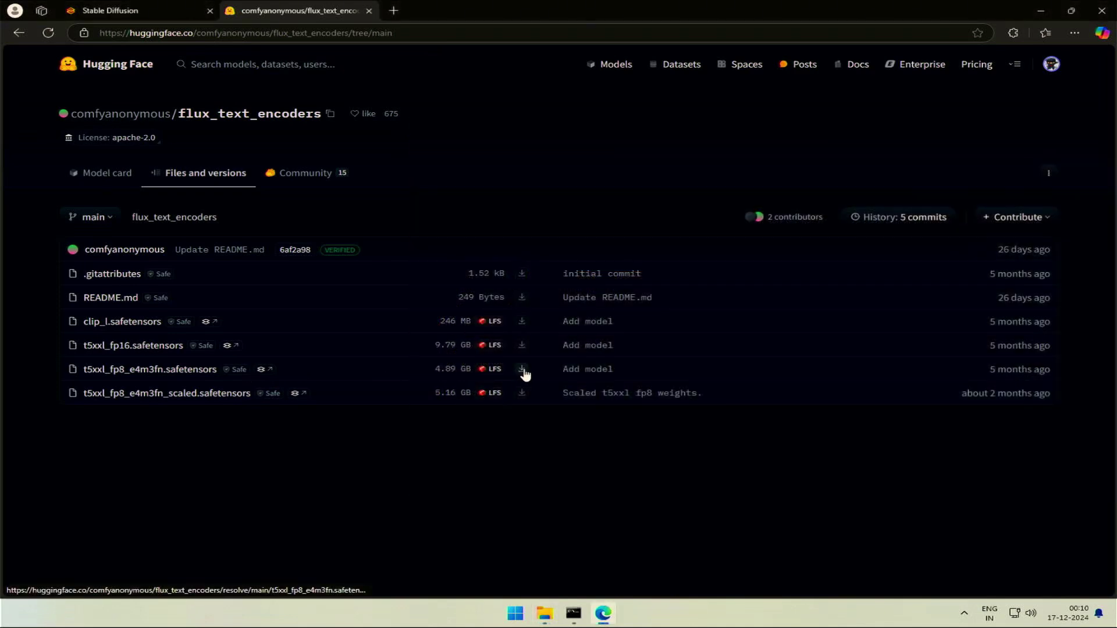
Save t5xxl_fp8_e4m3fn.safetensors into the models/text_encoder folder
{"action": "left_click", "coordinate": [521, 368]}
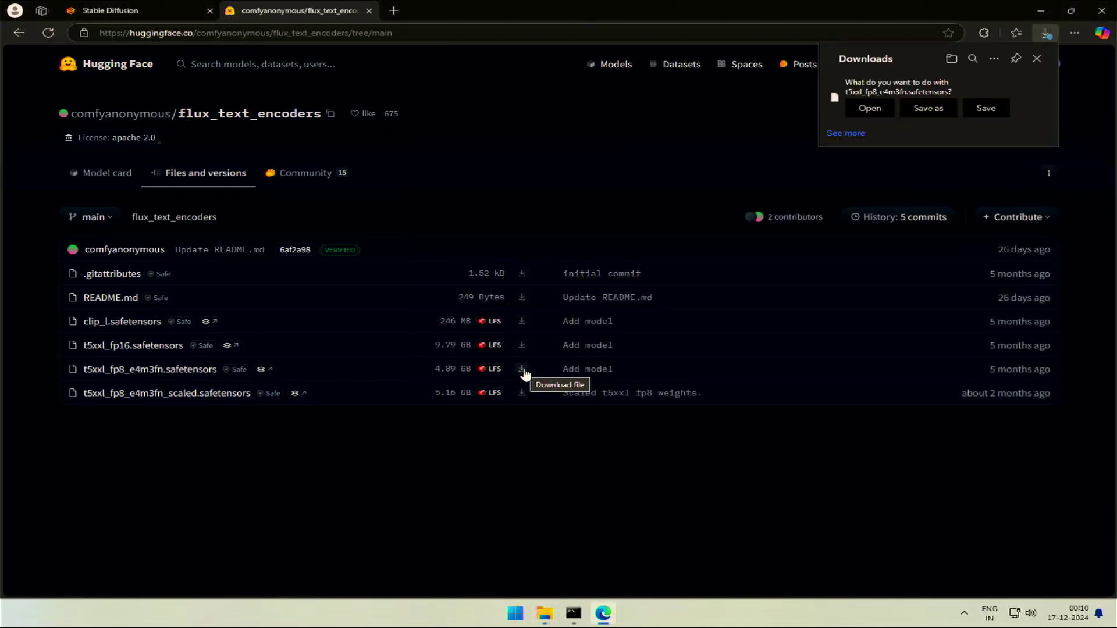
{"action": "left_click", "coordinate": [927, 108]}
{"action": "left_click", "coordinate": [739, 239]}
{"action": "double_click", "coordinate": [740, 239]}
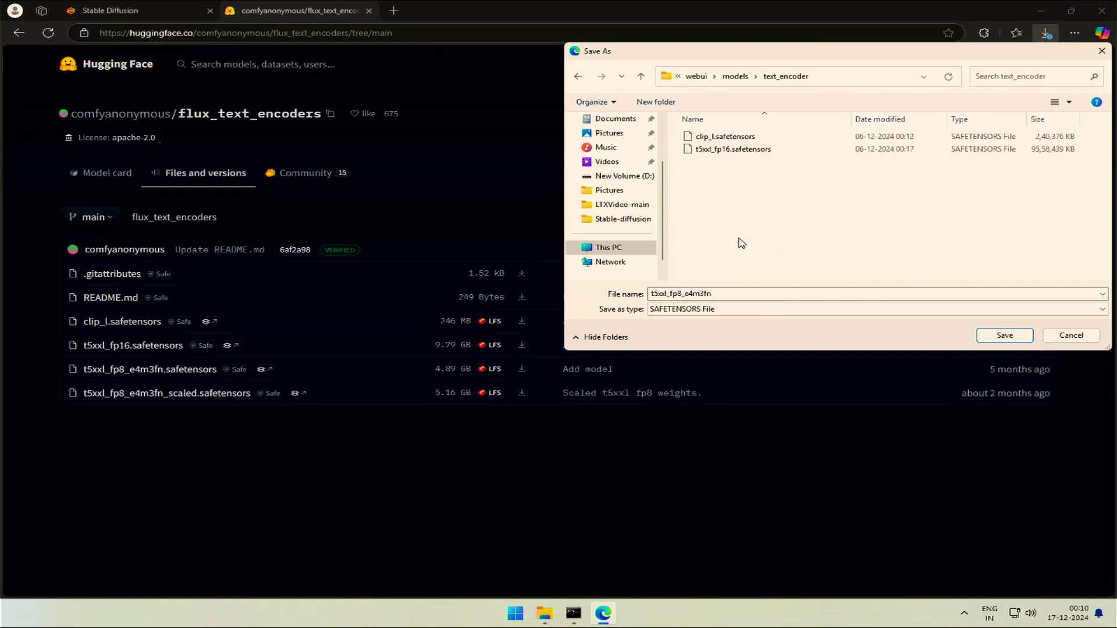
{"action": "left_click", "coordinate": [997, 335]}
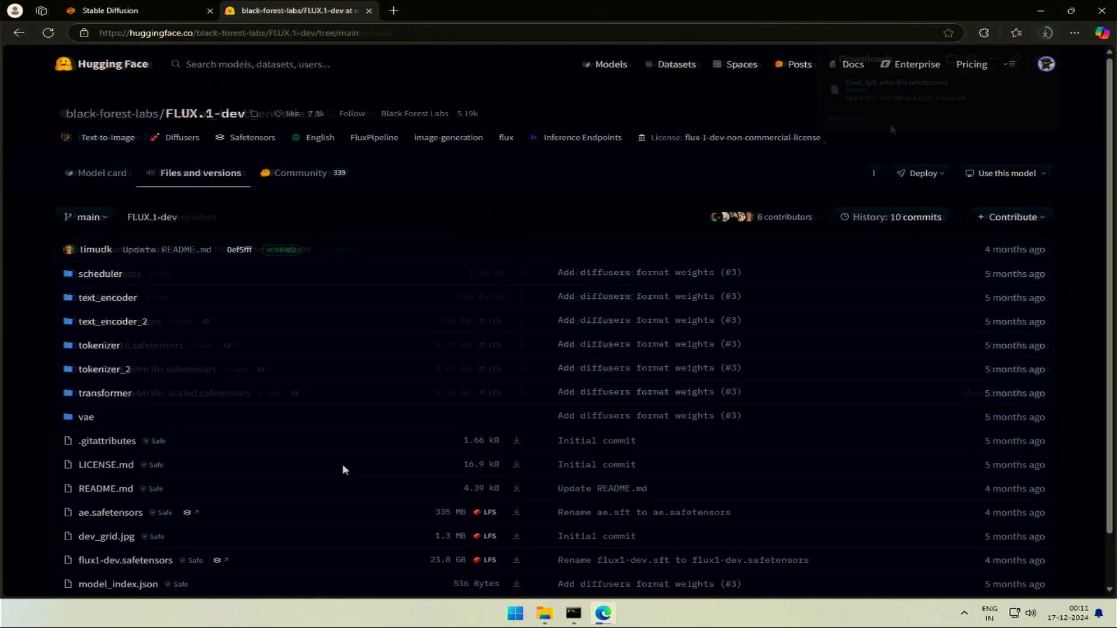
Download ae.safetensors and direct it into the models/VAE folder
{"action": "left_click", "coordinate": [516, 513]}
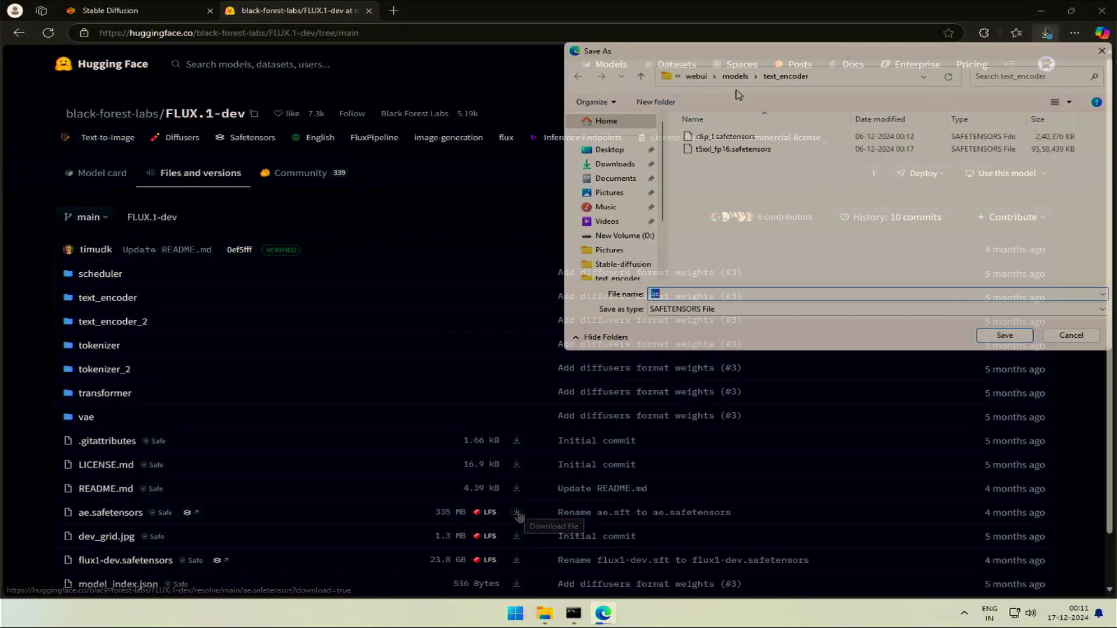
{"action": "left_click", "coordinate": [739, 77]}
{"action": "scroll", "coordinate": [744, 261], "scroll_direction": "down", "scroll_amount": 1}
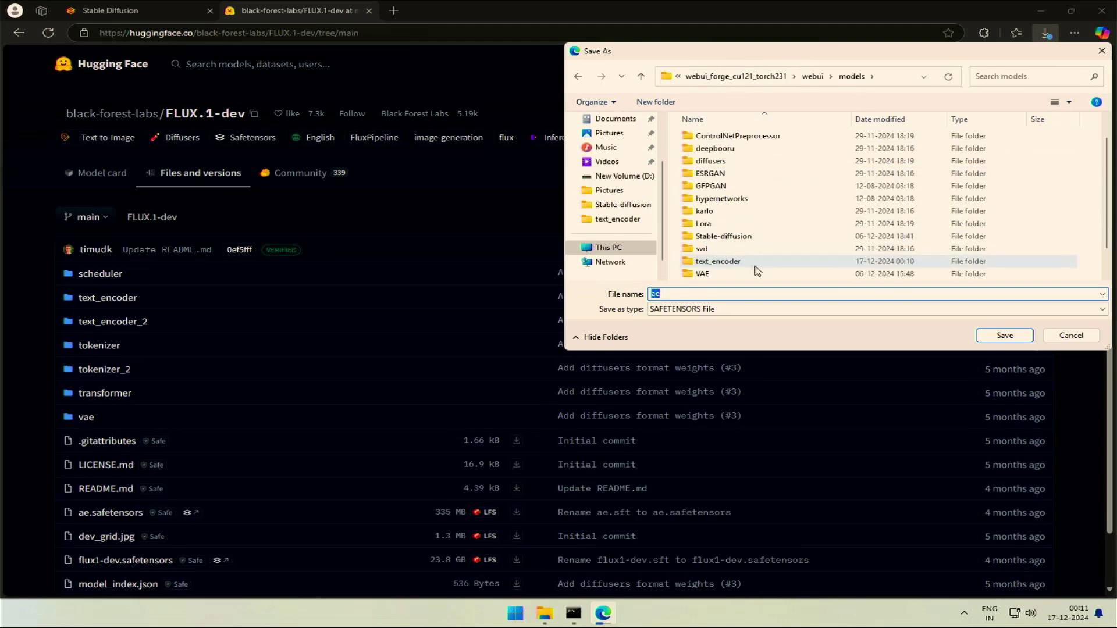
{"action": "double_click", "coordinate": [742, 274]}
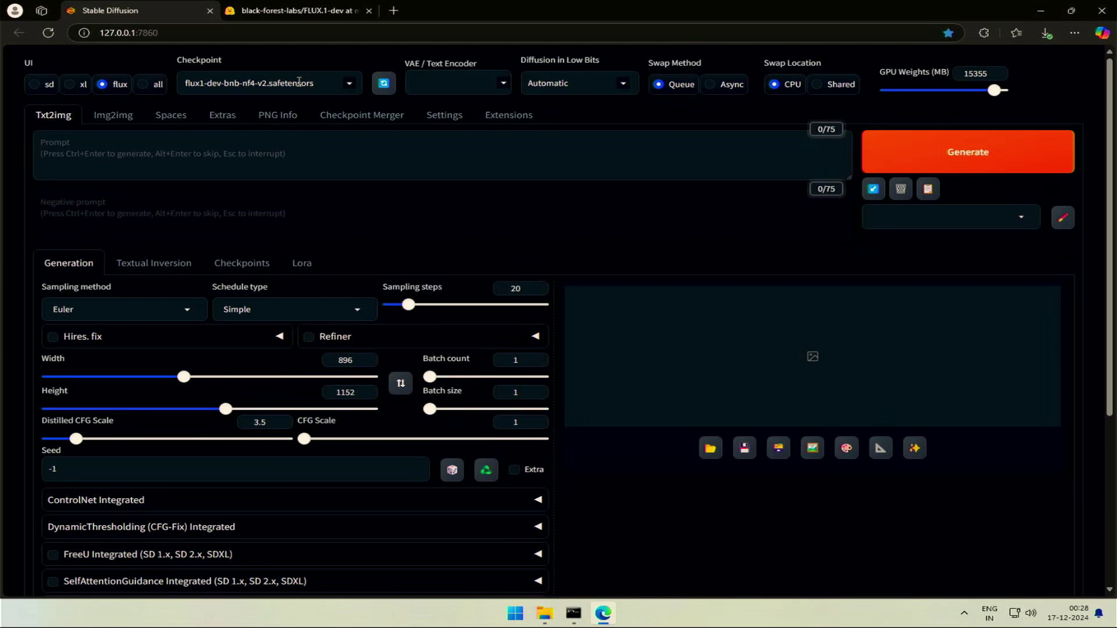
Generate an image from 'a beautiful woman wearing a t-shirt' and inspect it full-size
{"action": "left_click", "coordinate": [203, 157]}
{"action": "type", "text": "a beautiful woman"}
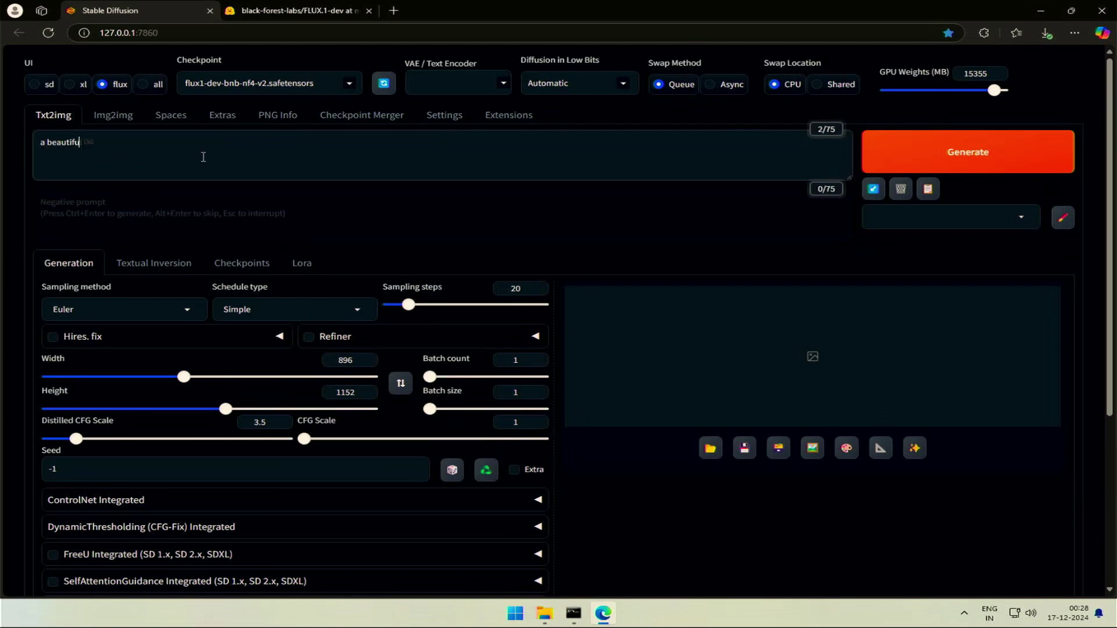
{"action": "left_click", "coordinate": [938, 161]}
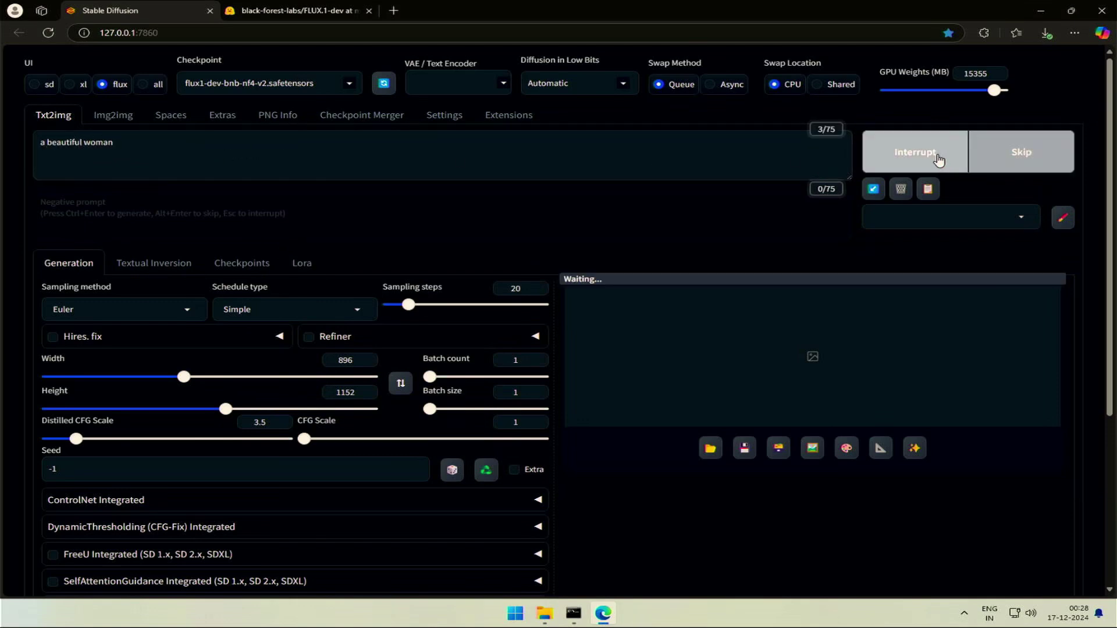
{"action": "left_click", "coordinate": [574, 617]}
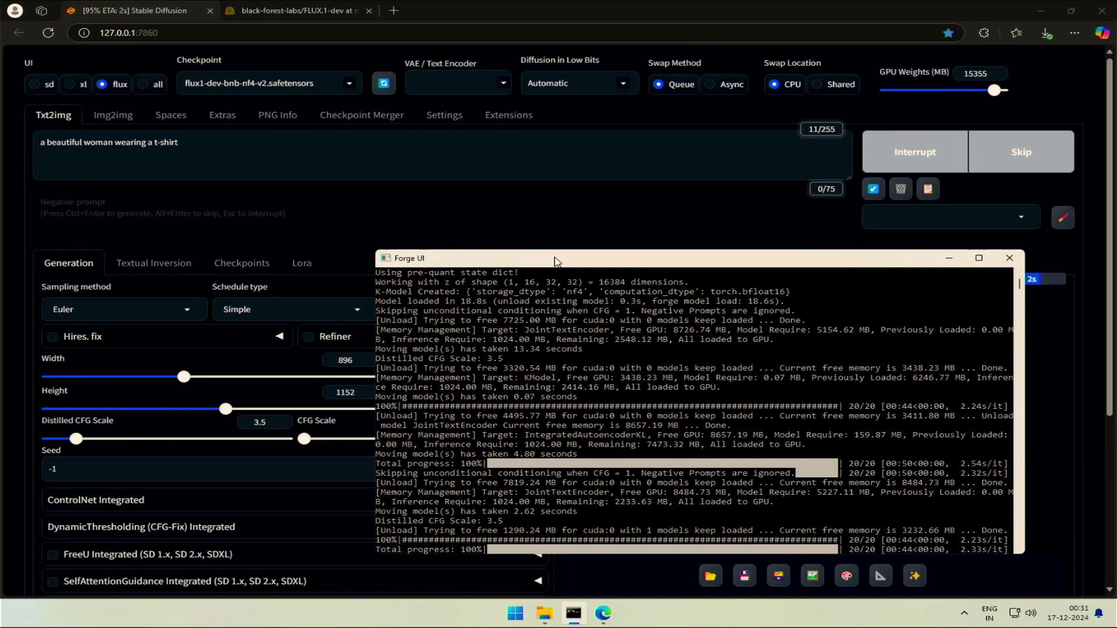
{"action": "left_click", "coordinate": [948, 258]}
{"action": "left_click", "coordinate": [741, 377]}
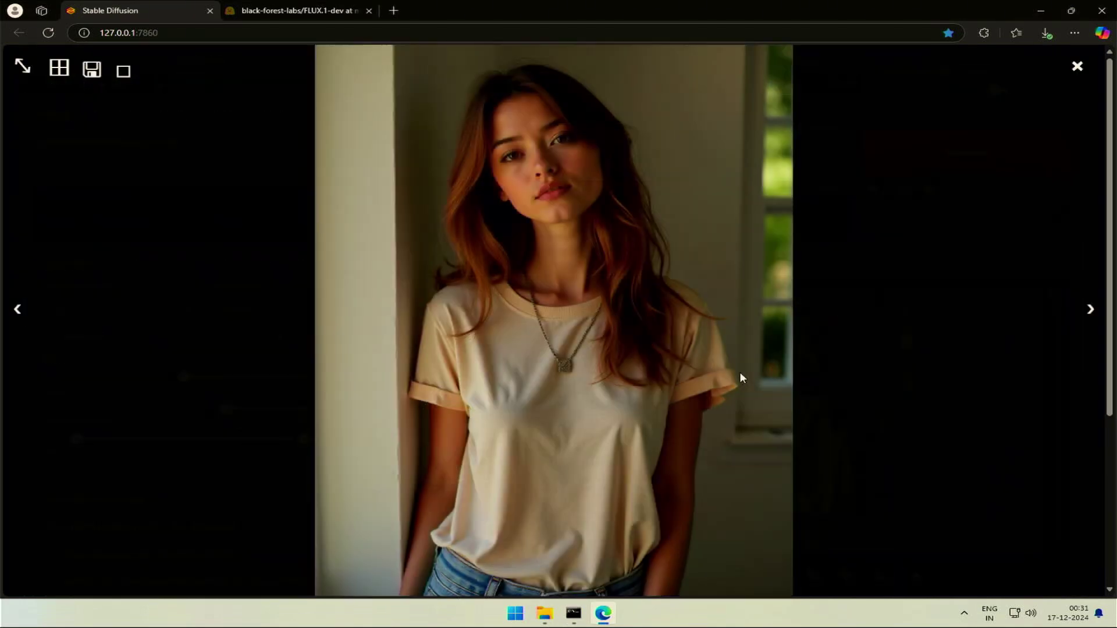
{"action": "left_click", "coordinate": [845, 344]}
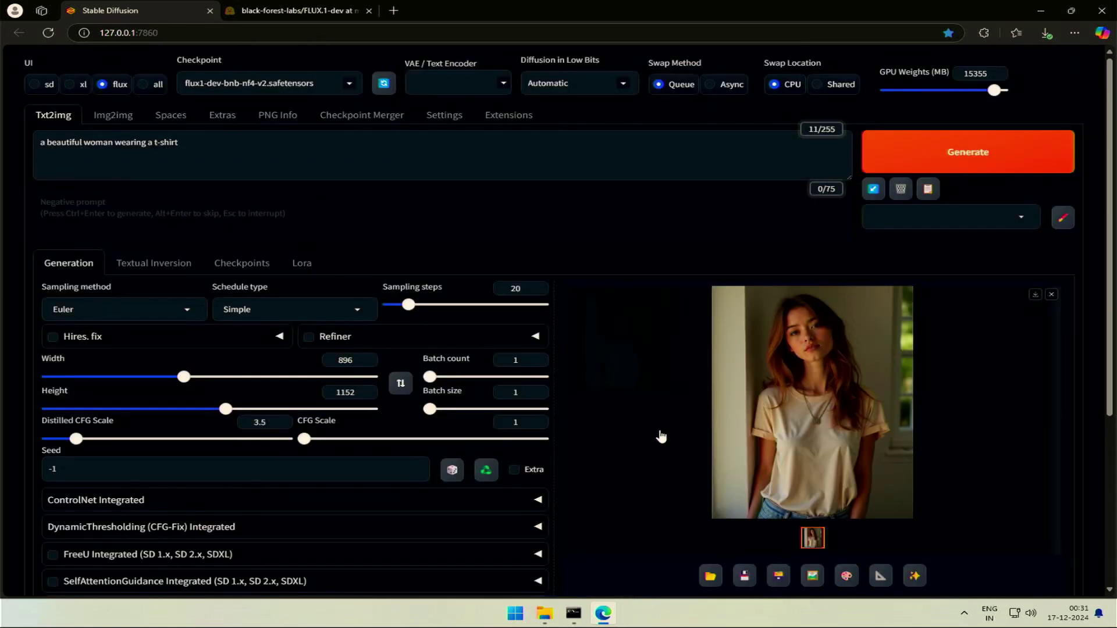
{"action": "left_click", "coordinate": [311, 82]}
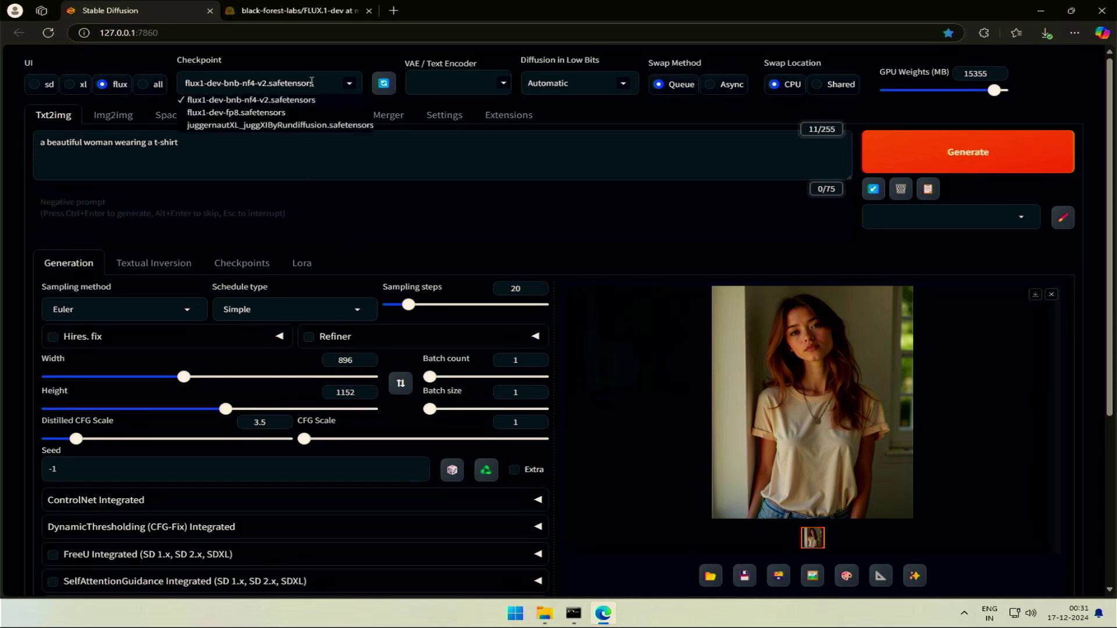
Regenerate the t-shirt portrait with the flux1-dev-fp8 checkpoint and inspect the result full-size
{"action": "left_click", "coordinate": [227, 113]}
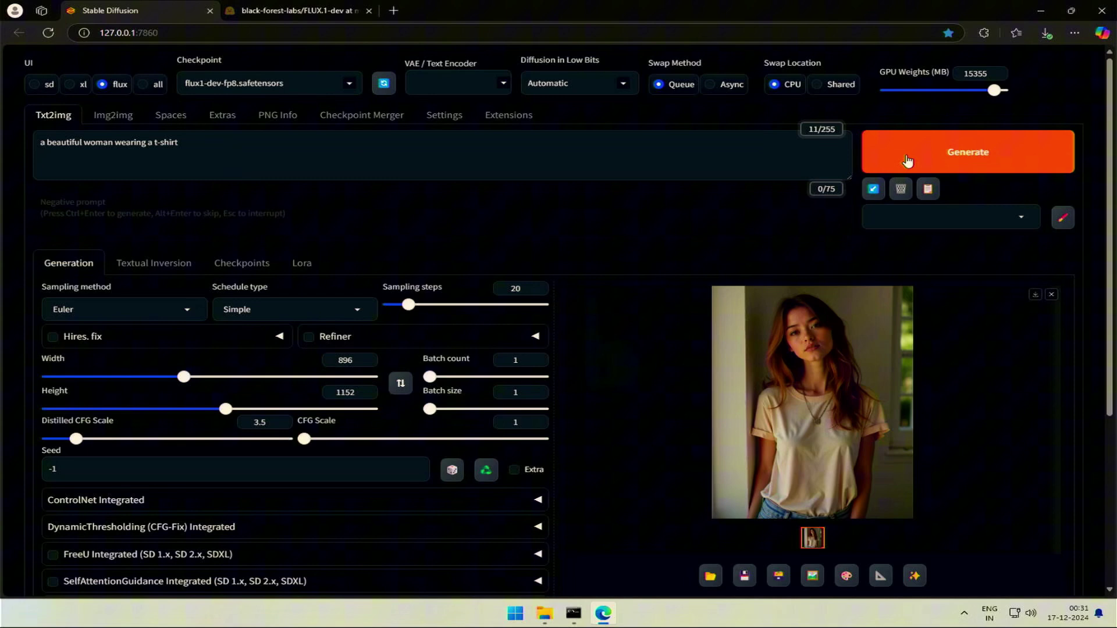
{"action": "left_click", "coordinate": [923, 148]}
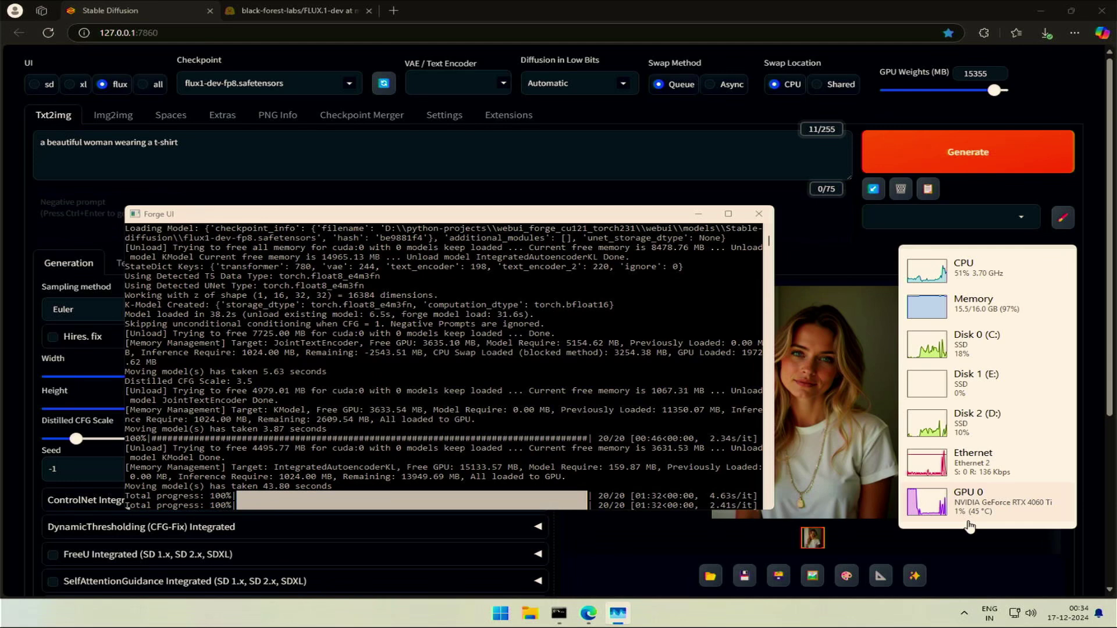
{"action": "left_click", "coordinate": [853, 445]}
{"action": "left_click", "coordinate": [854, 446]}
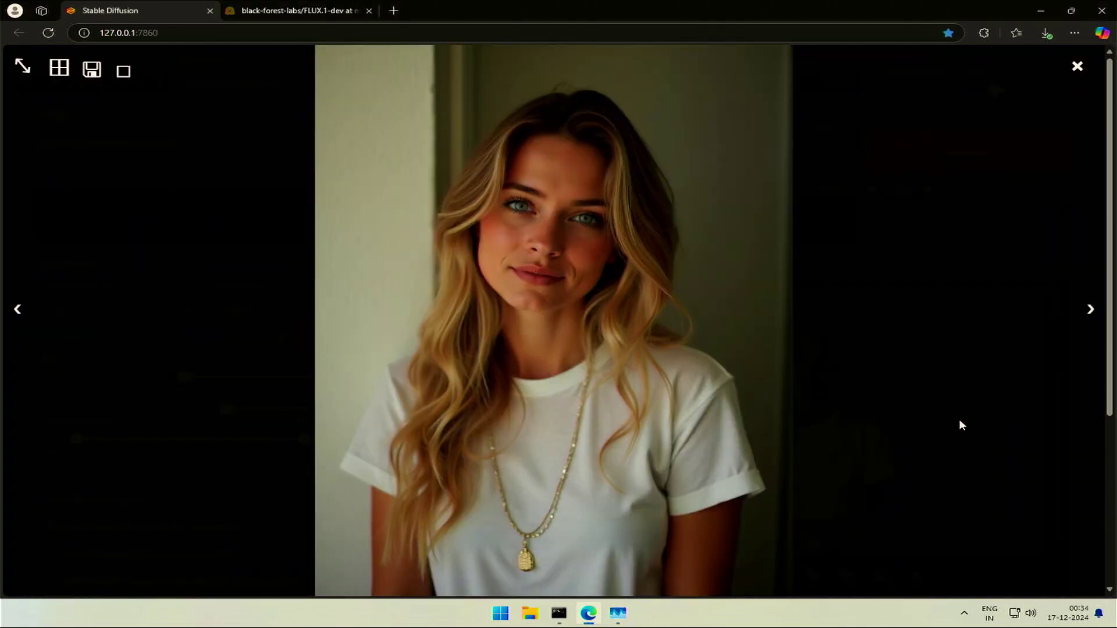
{"action": "left_click", "coordinate": [961, 399]}
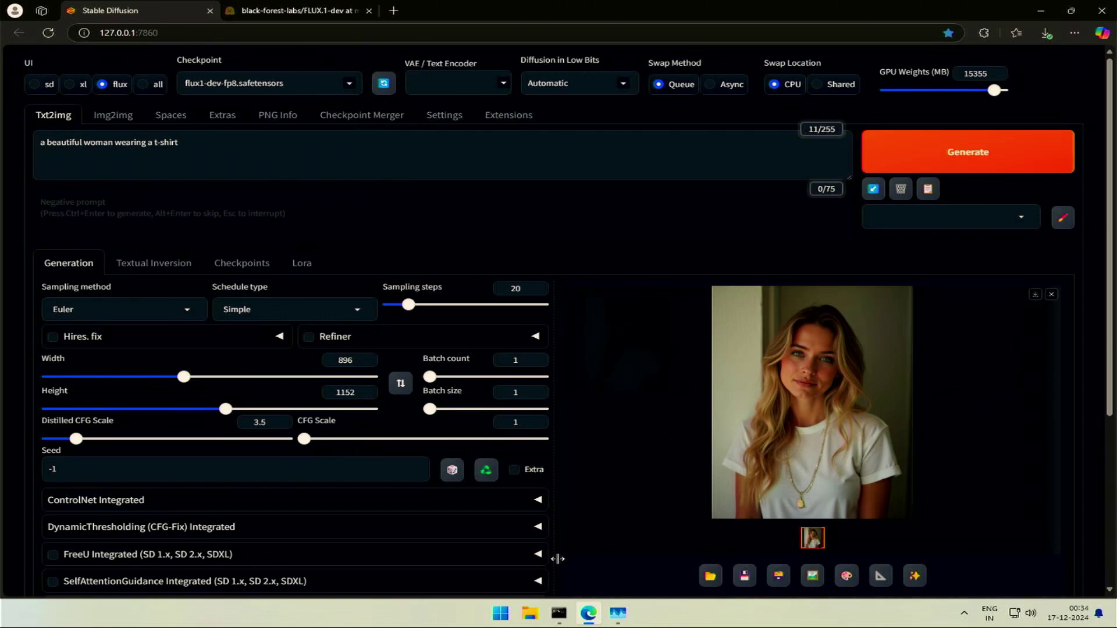
{"action": "left_click", "coordinate": [555, 536]}
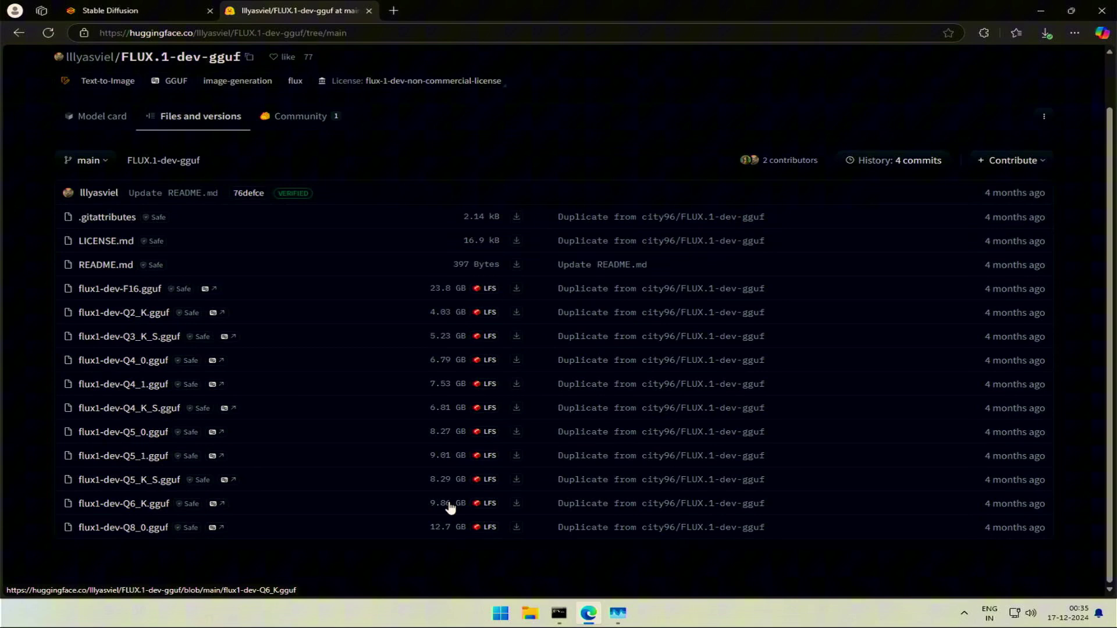
Save the 9.86 GB flux1-dev-Q6_K.gguf into the models/Stable-diffusion folder
{"action": "left_click", "coordinate": [518, 508]}
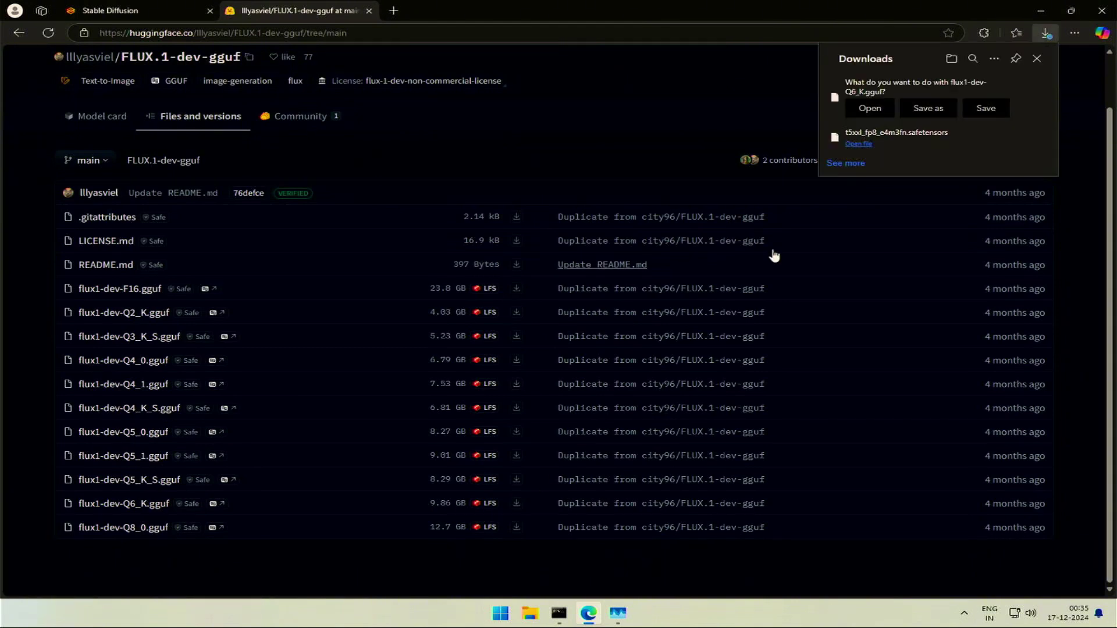
{"action": "left_click", "coordinate": [928, 108]}
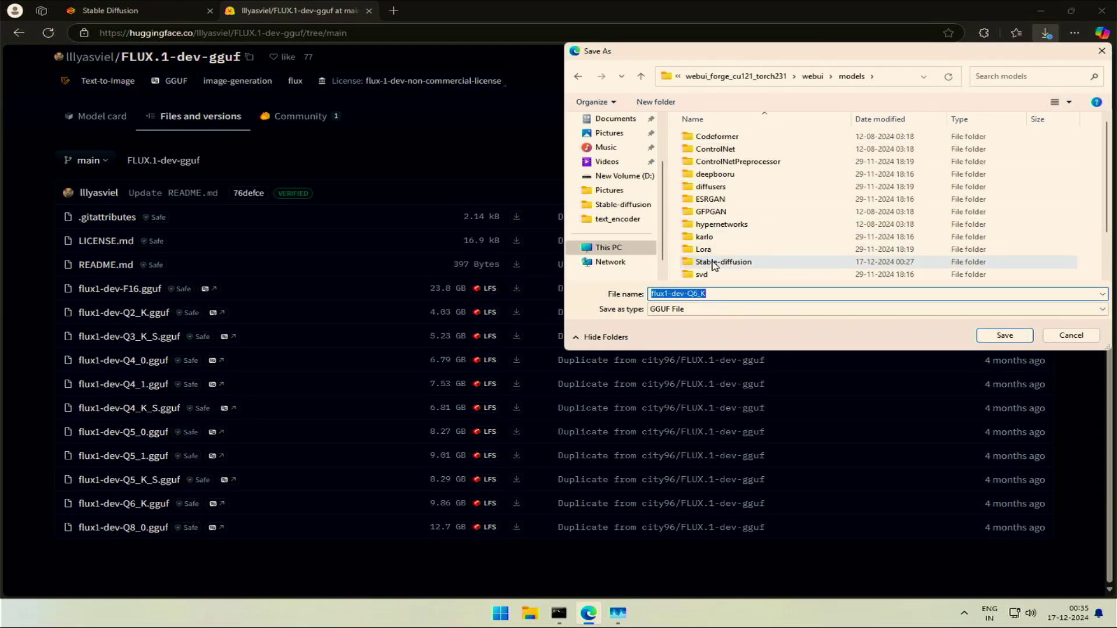
{"action": "double_click", "coordinate": [715, 263]}
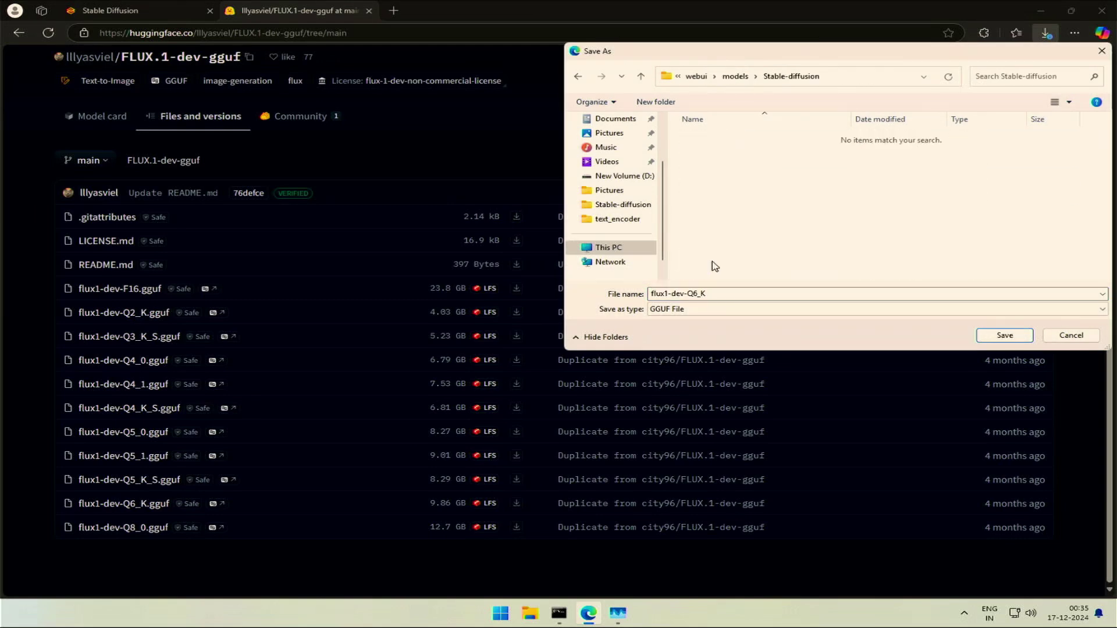
{"action": "left_click", "coordinate": [999, 338]}
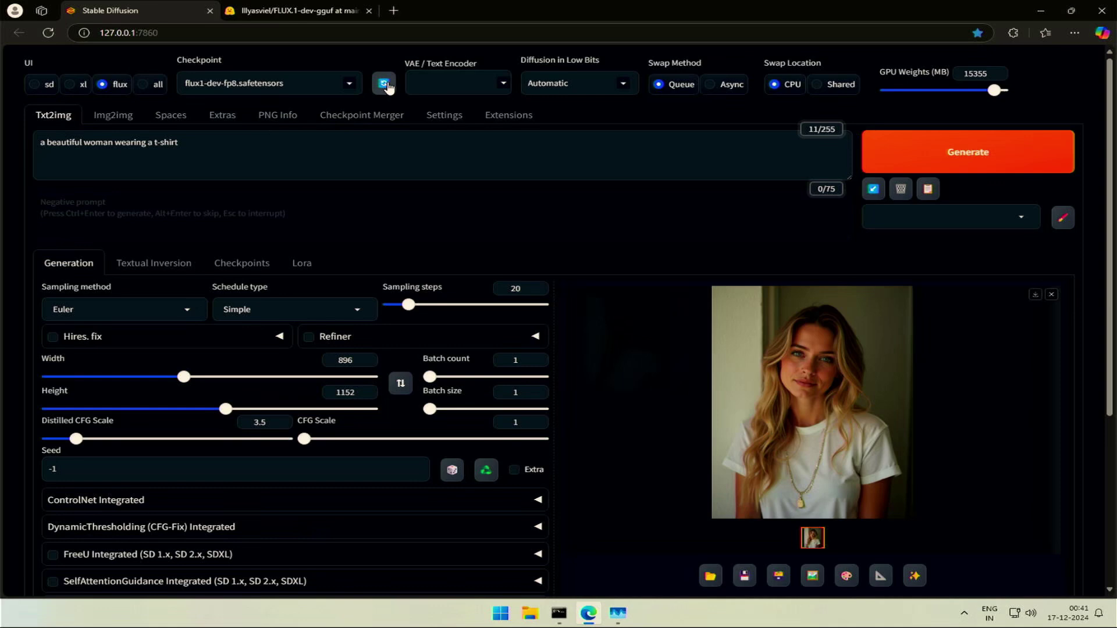
Generate with the flux1-dev-Q6_K.gguf checkpoint and check the console's missing CLIP state dict error
{"action": "left_click", "coordinate": [318, 86]}
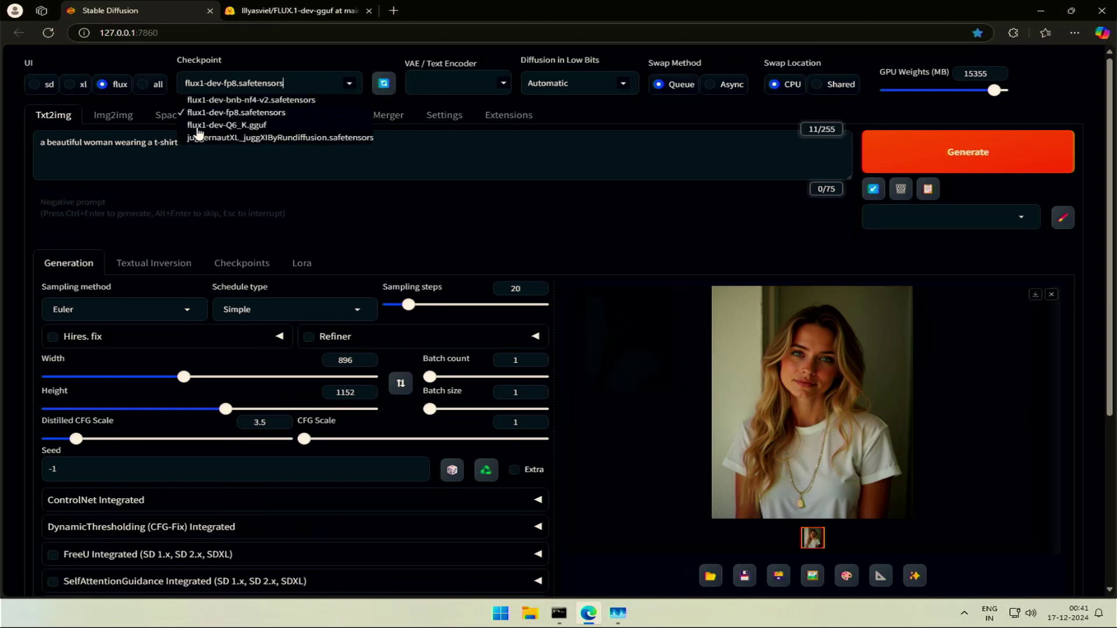
{"action": "left_click", "coordinate": [225, 132]}
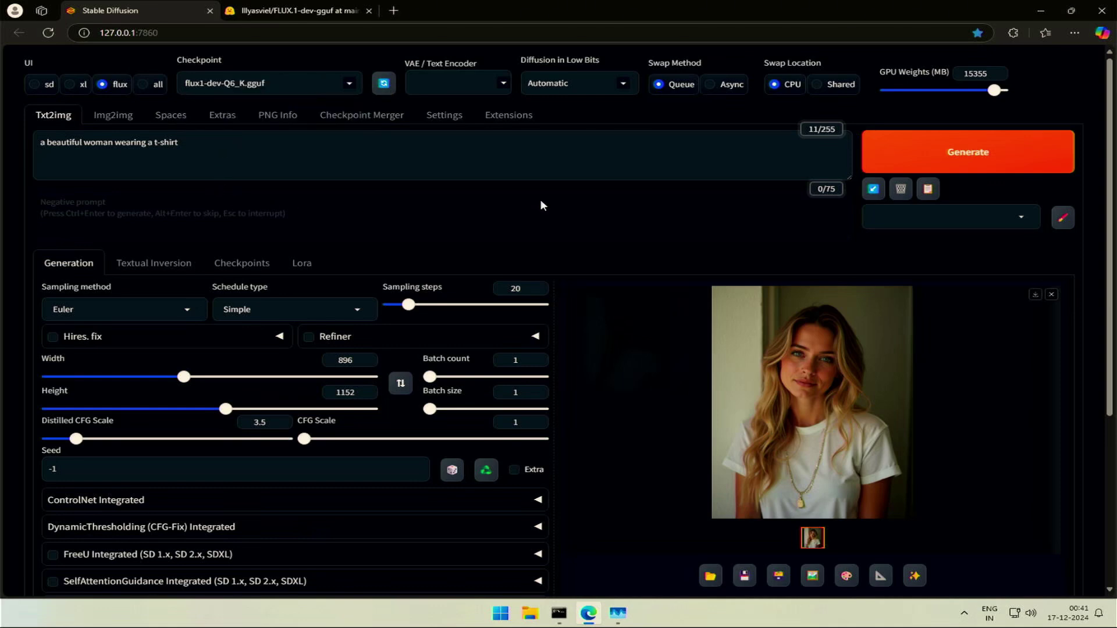
{"action": "left_click", "coordinate": [920, 158]}
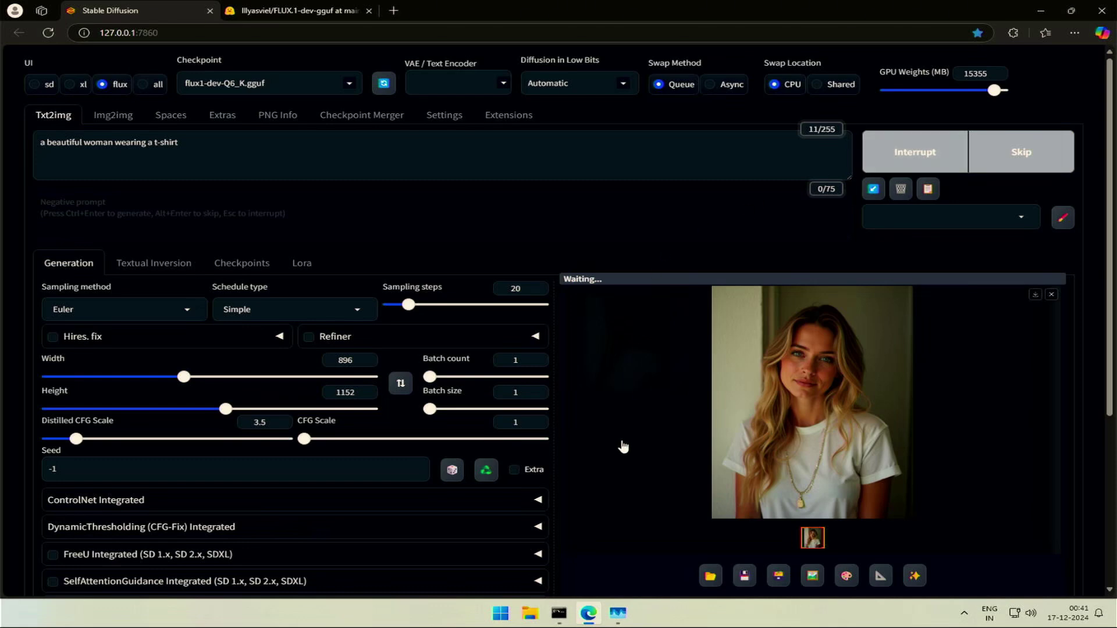
{"action": "left_click", "coordinate": [559, 612]}
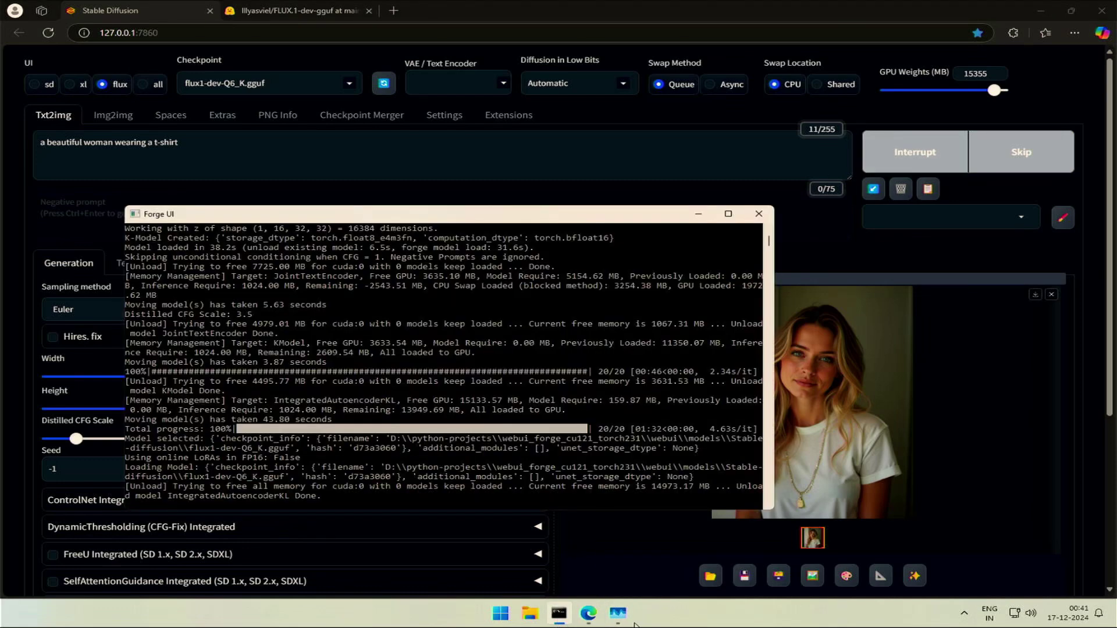
{"action": "left_click", "coordinate": [616, 541]}
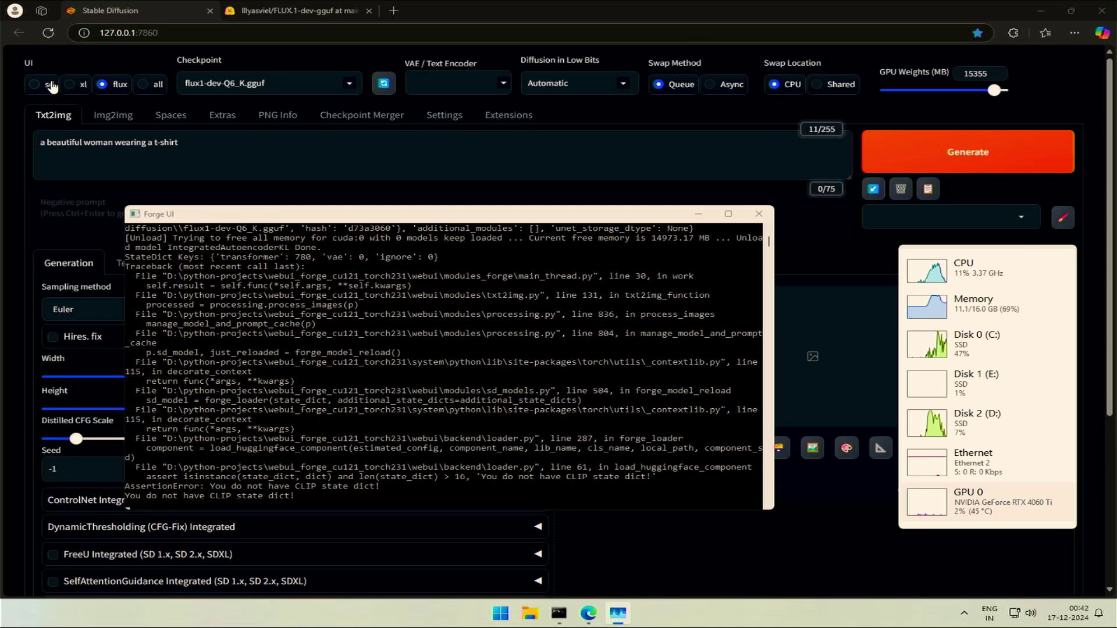
Reload Forge and add clip_l, t5xxl_fp8_e4m3fn and ae.safetensors under VAE / Text Encoder
{"action": "left_click", "coordinate": [53, 32]}
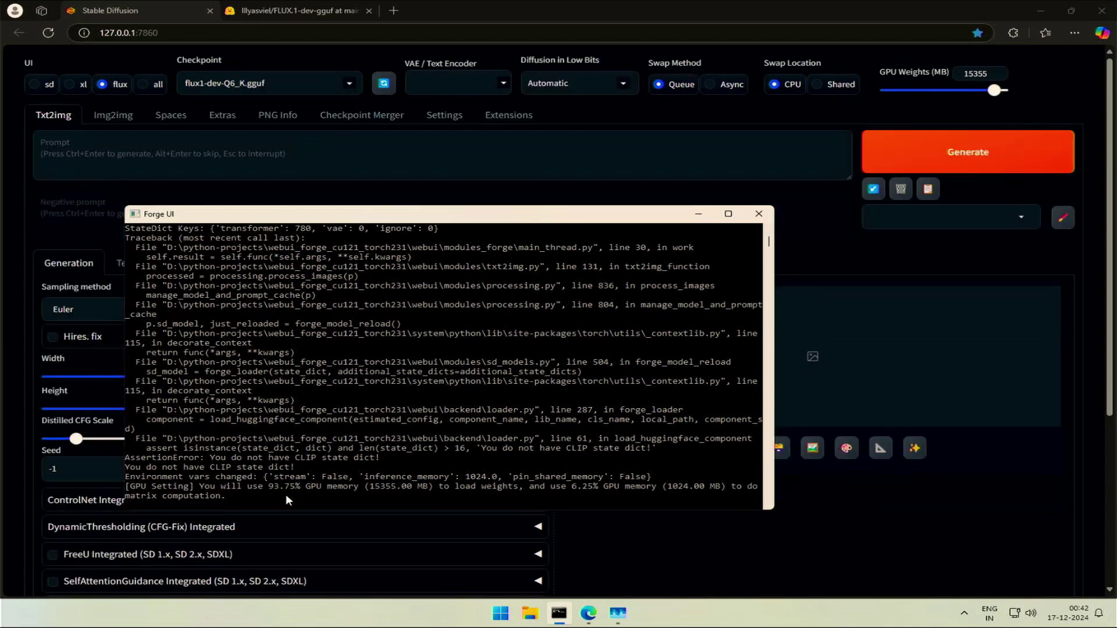
{"action": "left_click", "coordinate": [452, 81]}
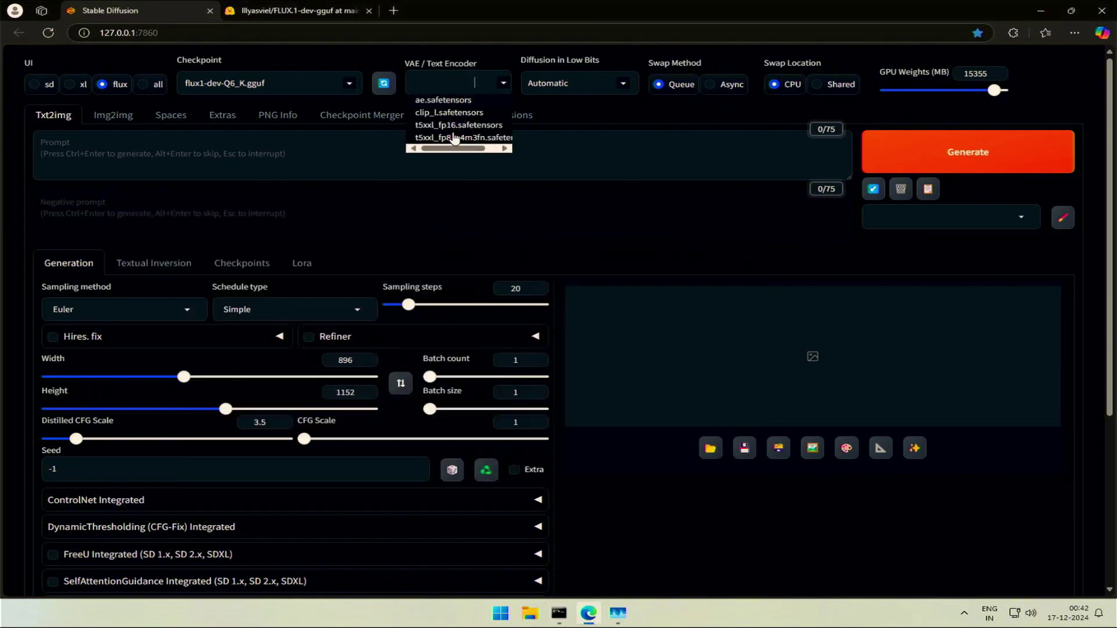
{"action": "left_click", "coordinate": [444, 114]}
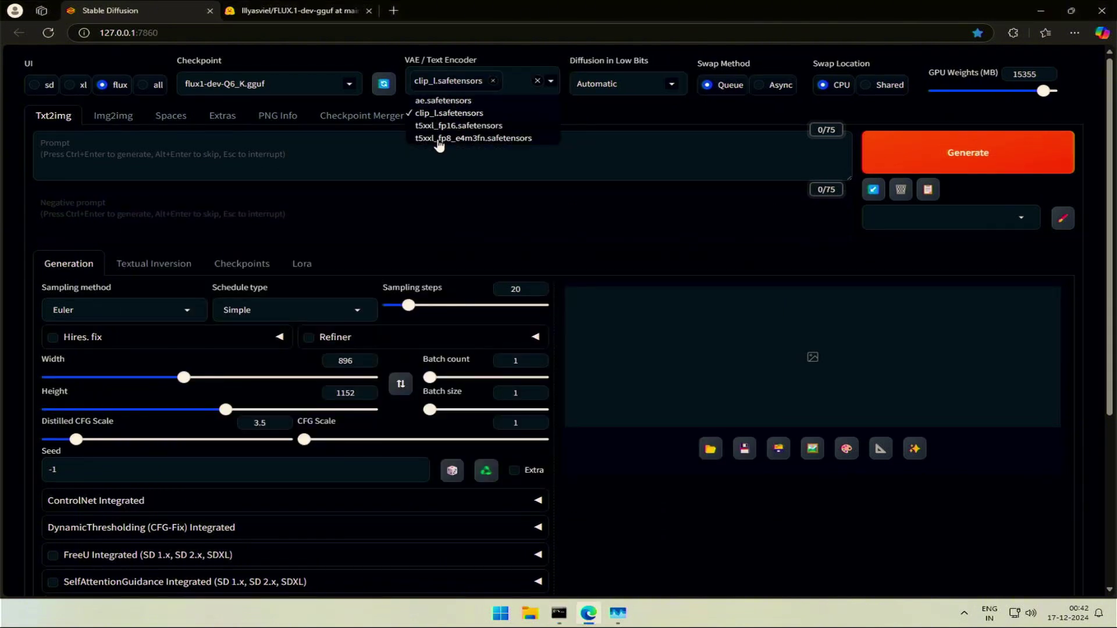
{"action": "left_click", "coordinate": [445, 139]}
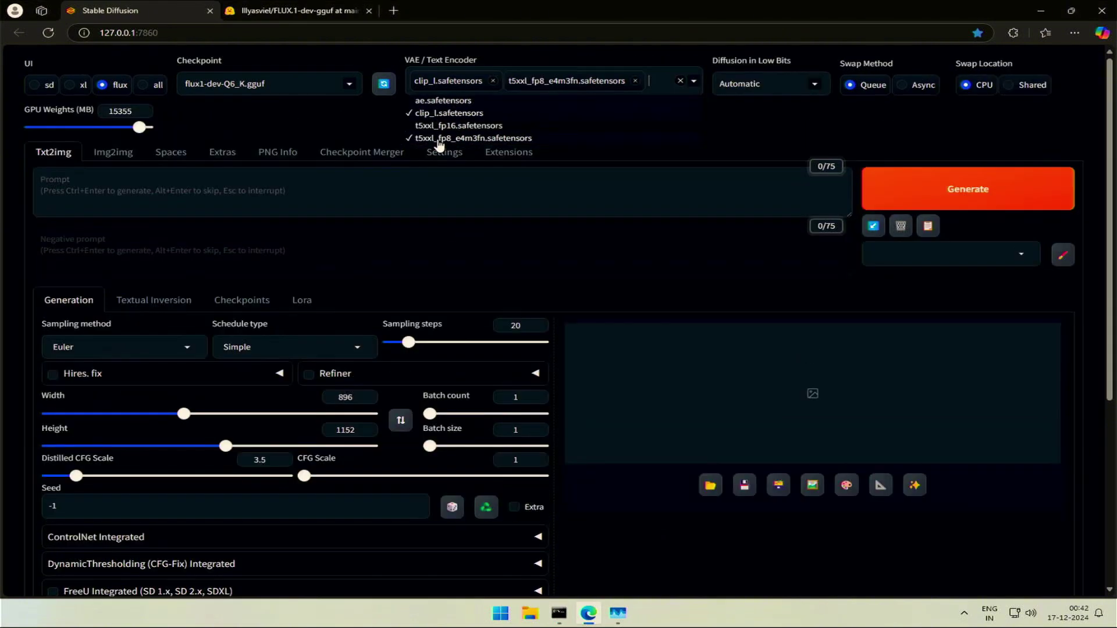
{"action": "left_click", "coordinate": [438, 102]}
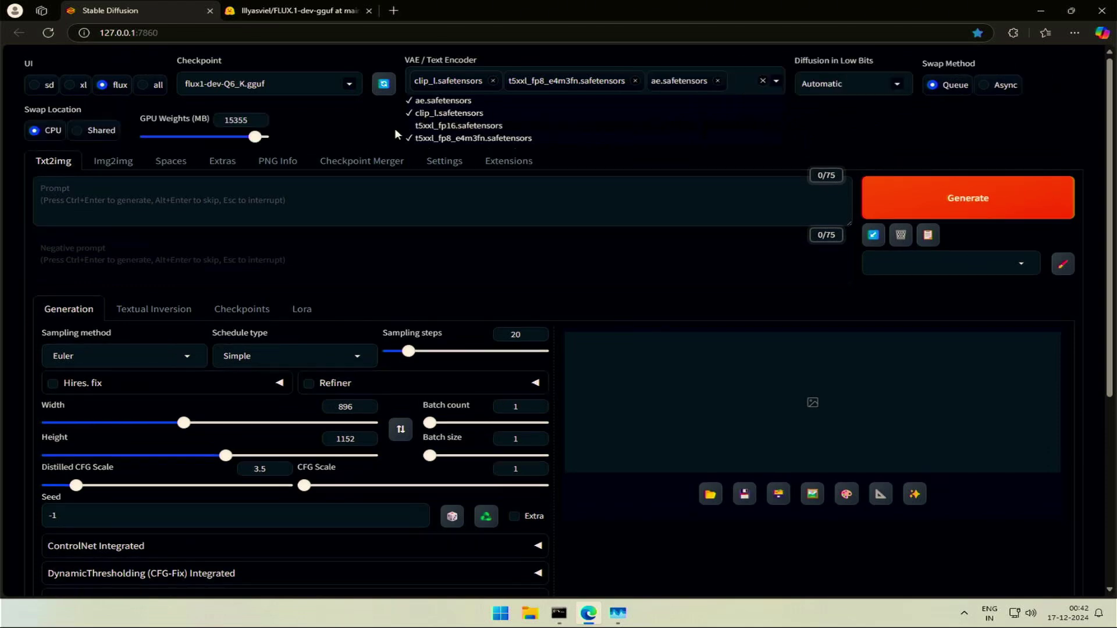
{"action": "left_click", "coordinate": [364, 137]}
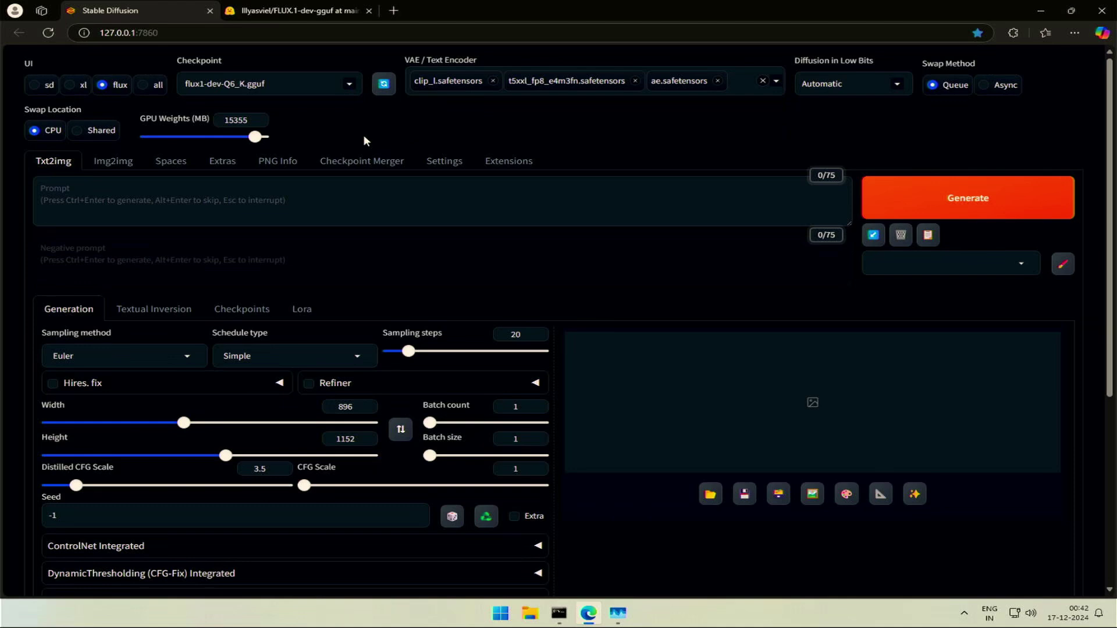
Generate 'a beautiful woman wearing a t-shirt' with Q6_K, watching the console, and view the result
{"action": "left_click", "coordinate": [502, 214]}
{"action": "type", "text": "a beautiful "}
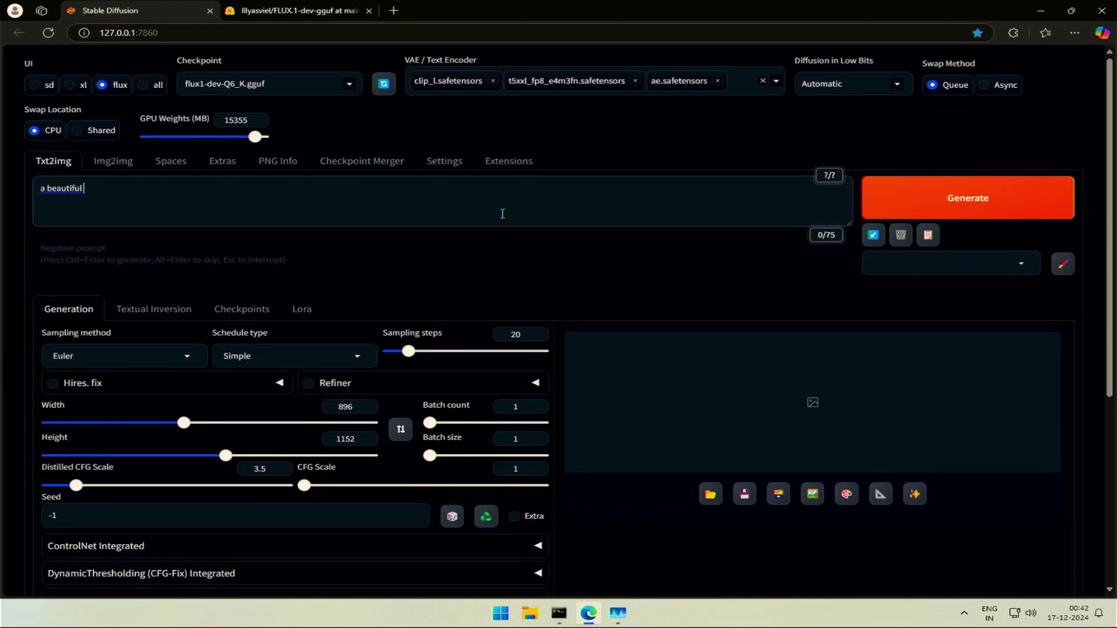
{"action": "type", "text": "woman wearing a t-shirt"}
{"action": "left_click", "coordinate": [923, 207]}
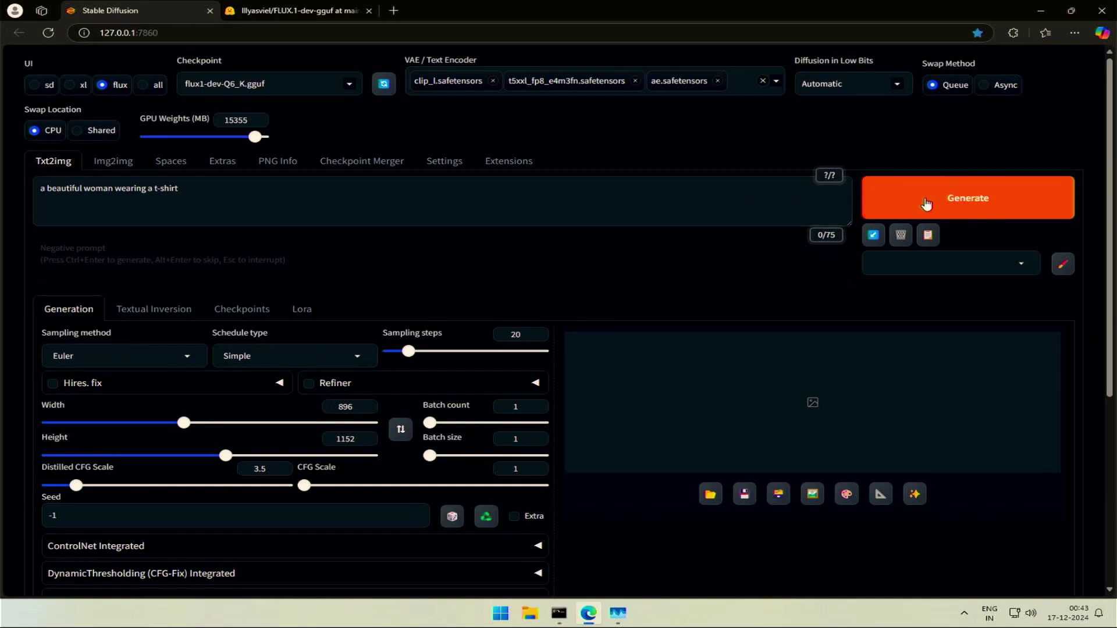
{"action": "left_click", "coordinate": [431, 486]}
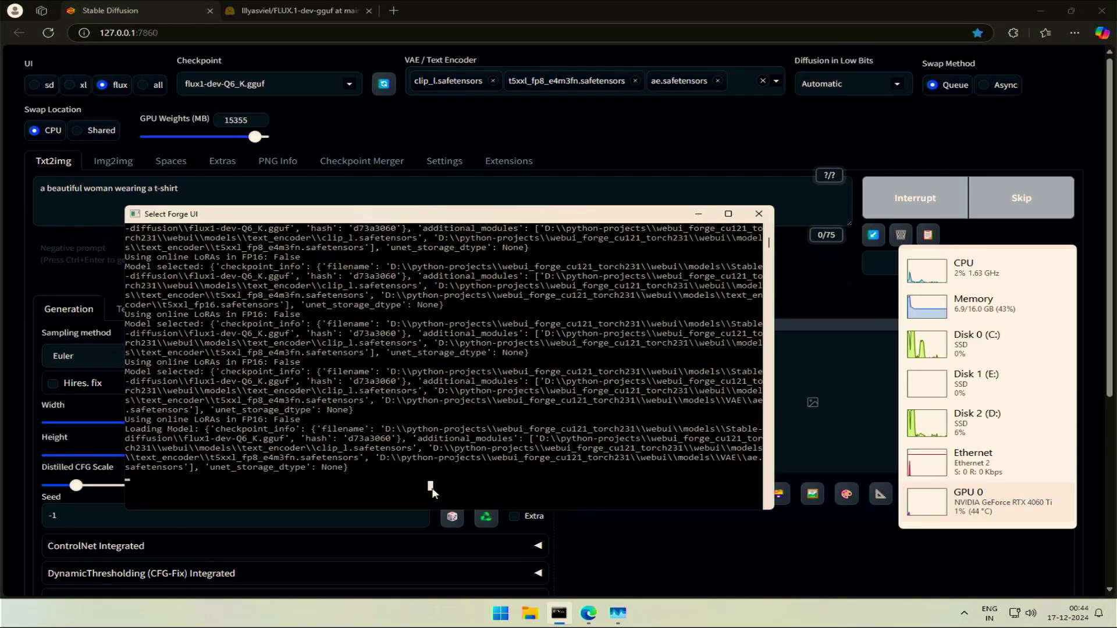
{"action": "key", "text": "Escape"}
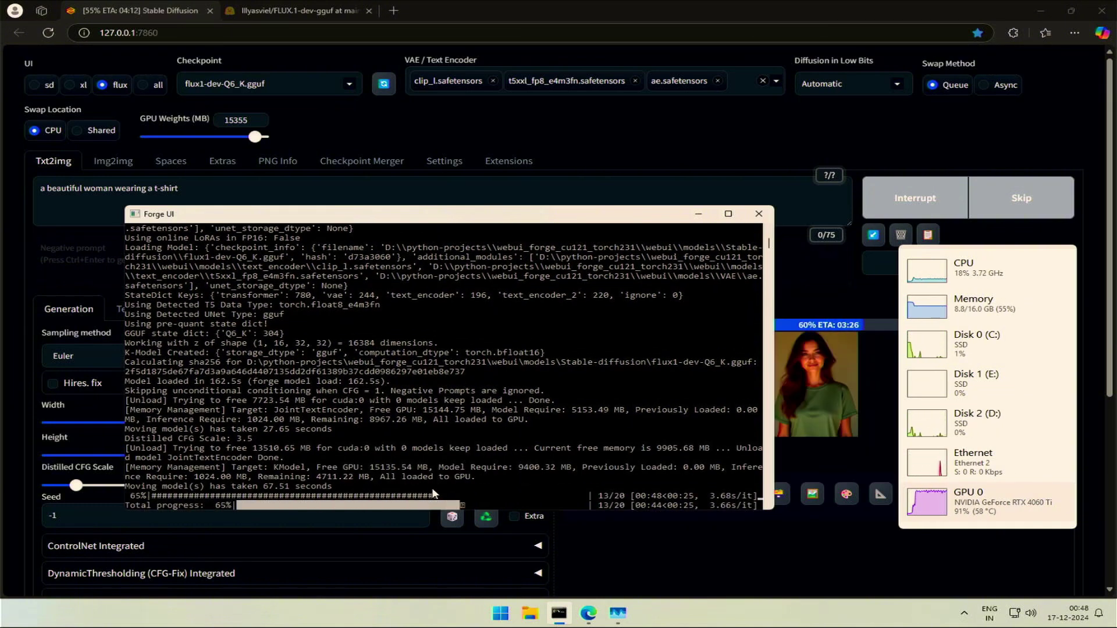
{"action": "left_click", "coordinate": [785, 428]}
{"action": "left_click", "coordinate": [785, 428]}
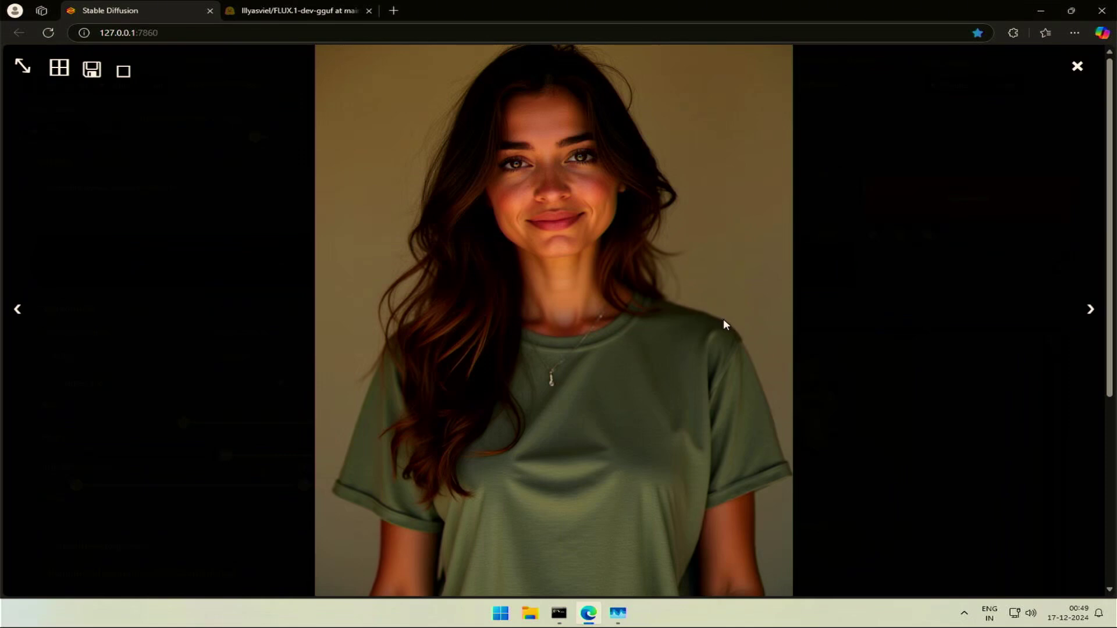
{"action": "left_click", "coordinate": [869, 328]}
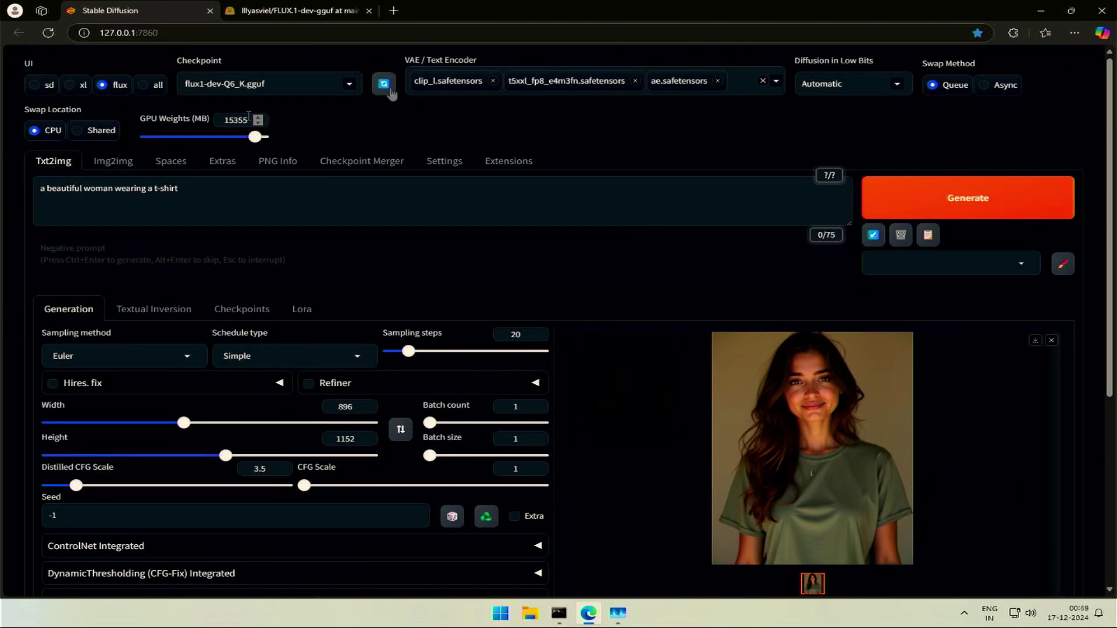
Generate the t-shirt portrait with the flux1-dev-Q2_K.gguf checkpoint and view it full-screen
{"action": "left_click", "coordinate": [330, 78]}
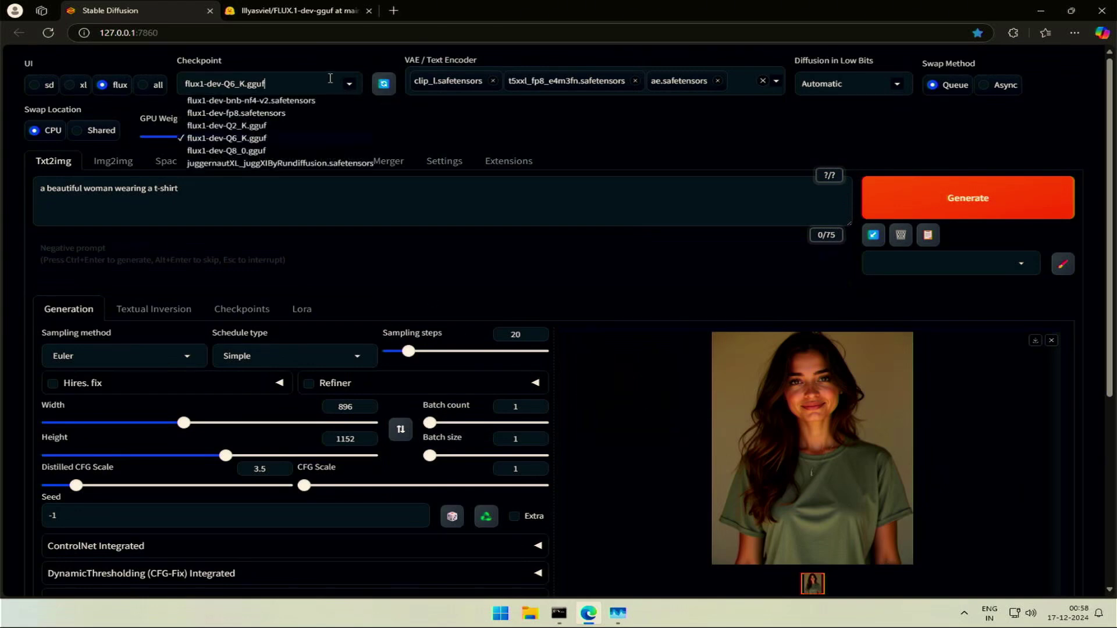
{"action": "left_click", "coordinate": [215, 126]}
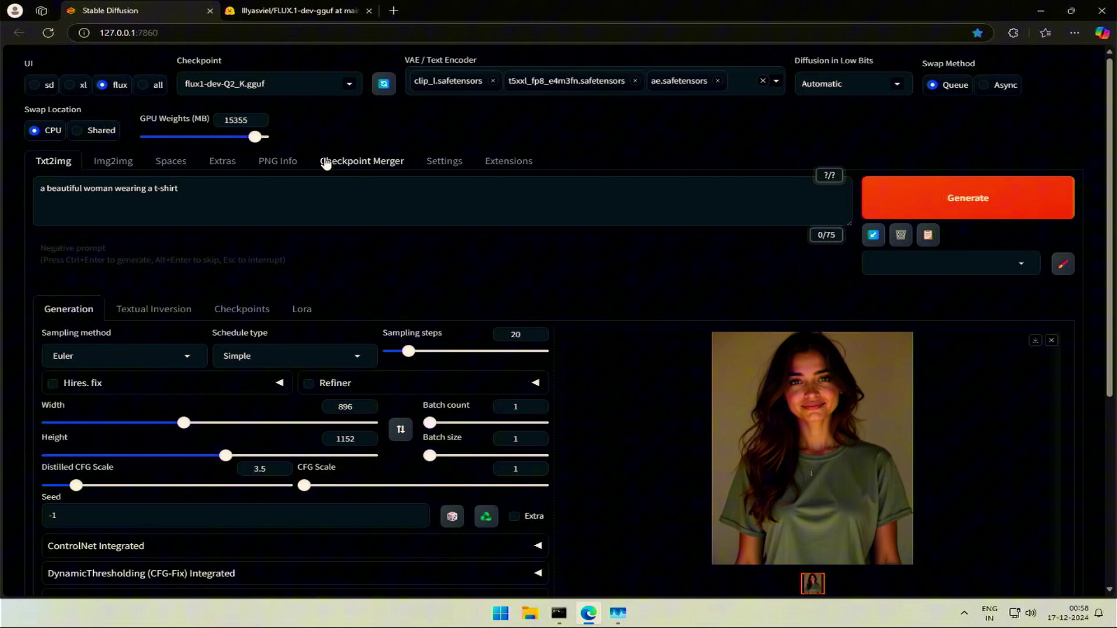
{"action": "left_click", "coordinate": [401, 195]}
{"action": "left_click", "coordinate": [930, 204]}
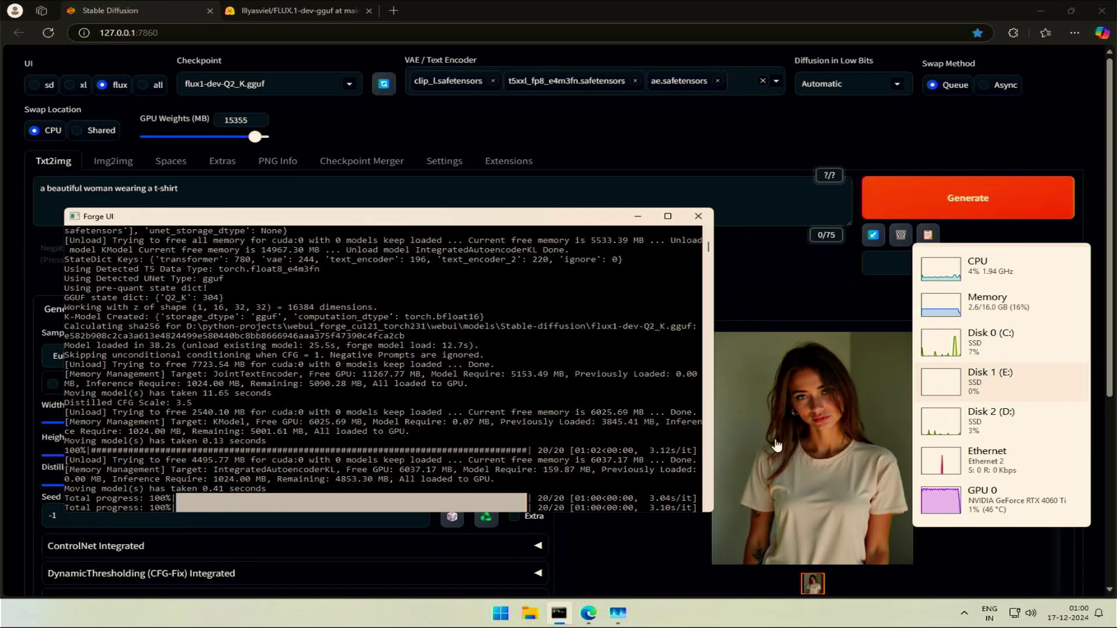
{"action": "left_click", "coordinate": [776, 442]}
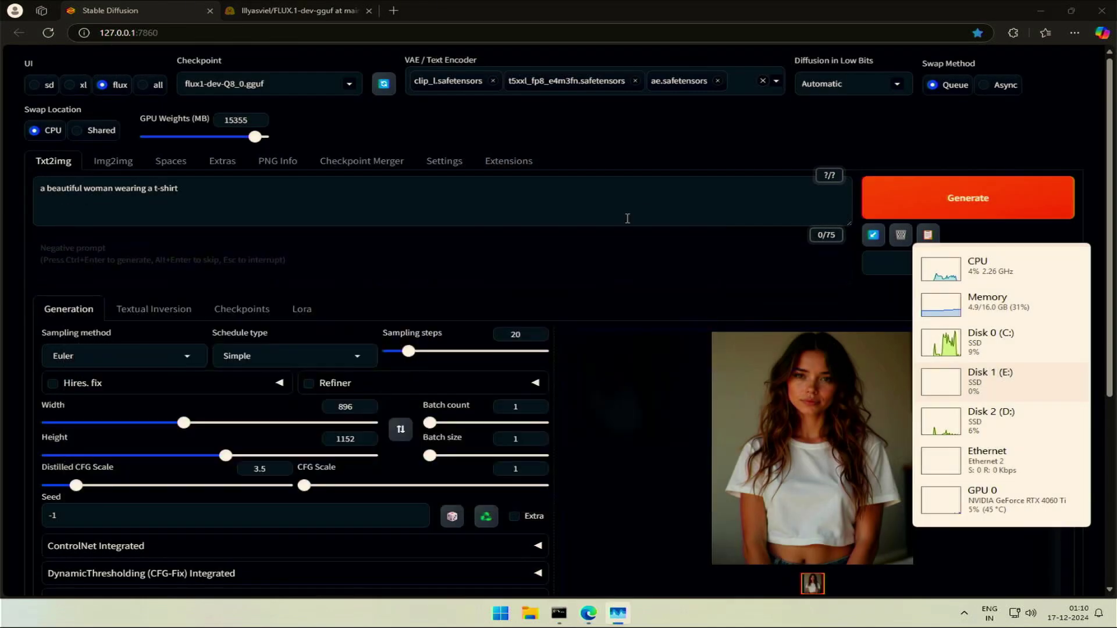
Enlarge the latest pink t-shirt portrait, close it, then close the browser's enlarged view too
{"action": "left_click", "coordinate": [755, 435]}
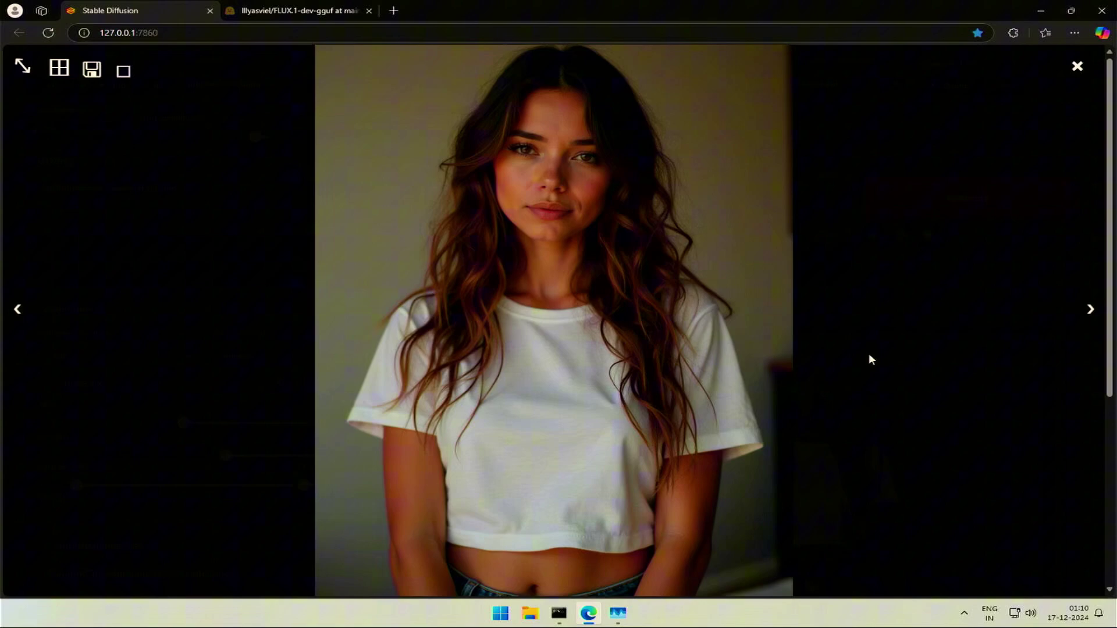
{"action": "left_click", "coordinate": [1077, 67]}
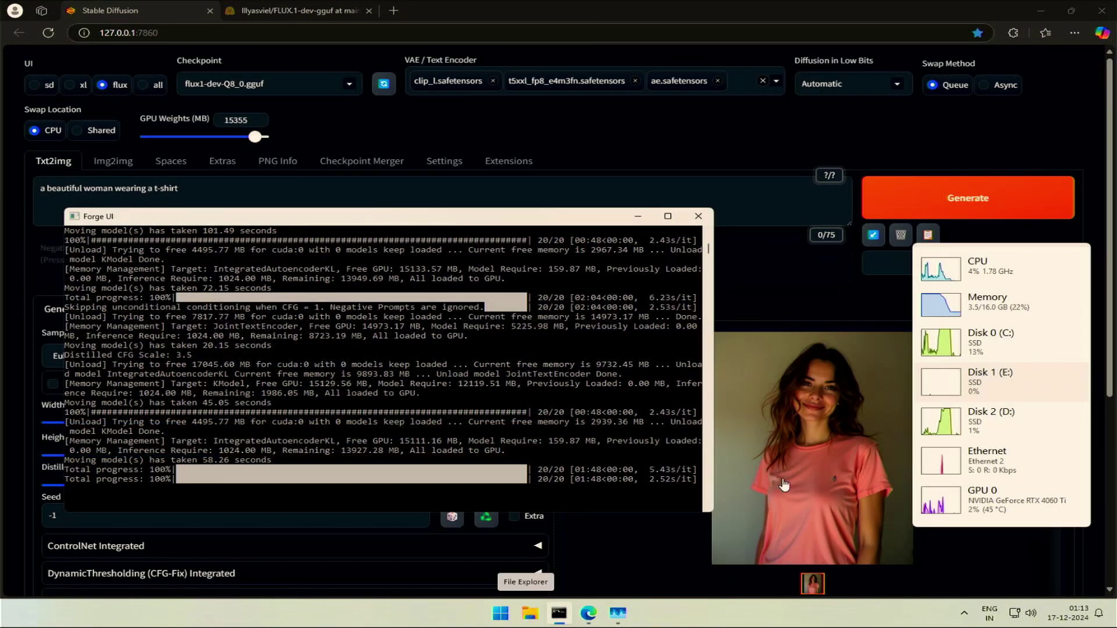
{"action": "key", "text": "alt+Tab"}
{"action": "left_click", "coordinate": [789, 454]}
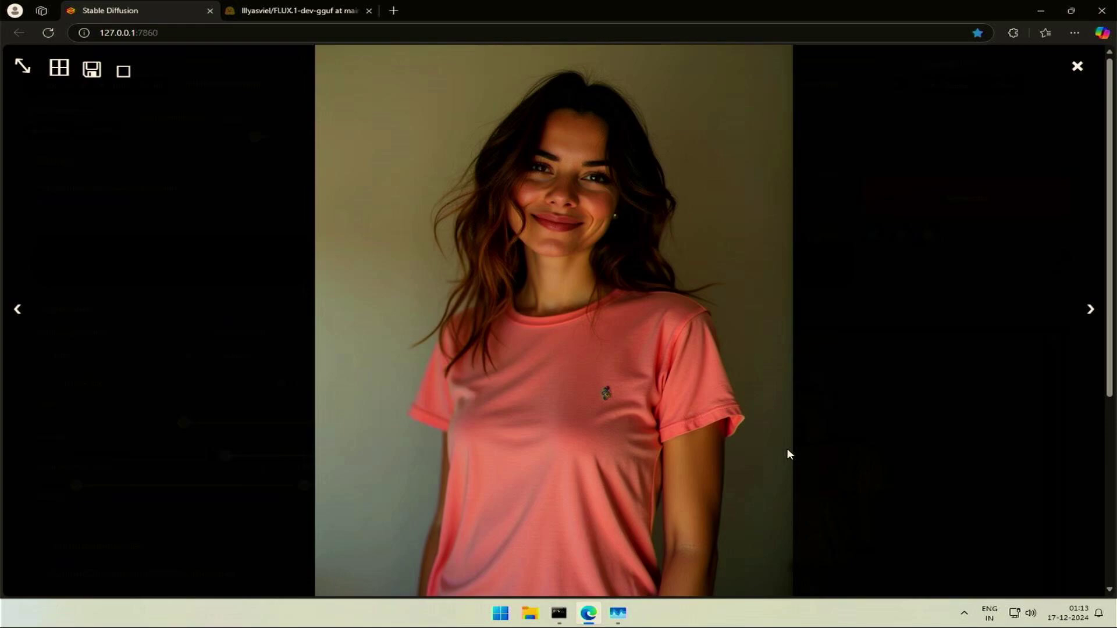
{"action": "left_click", "coordinate": [922, 413]}
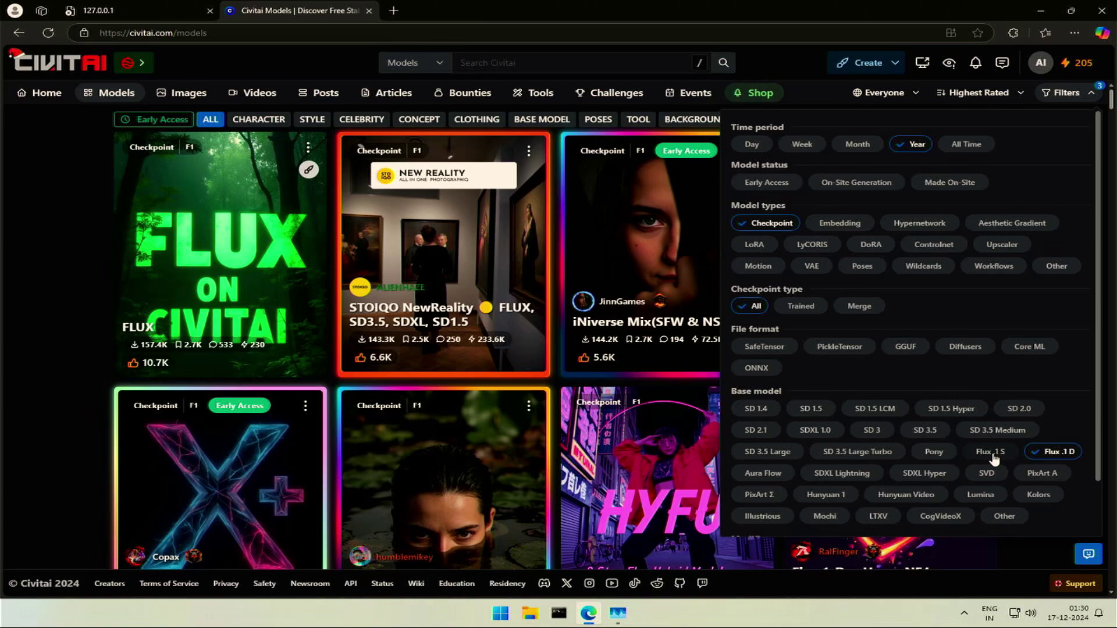
Open the FLUX Dev checkpoint page from Civitai's listing and highlight its Flux.1 D base model
{"action": "middle_click", "coordinate": [209, 253]}
{"action": "right_click", "coordinate": [210, 253]}
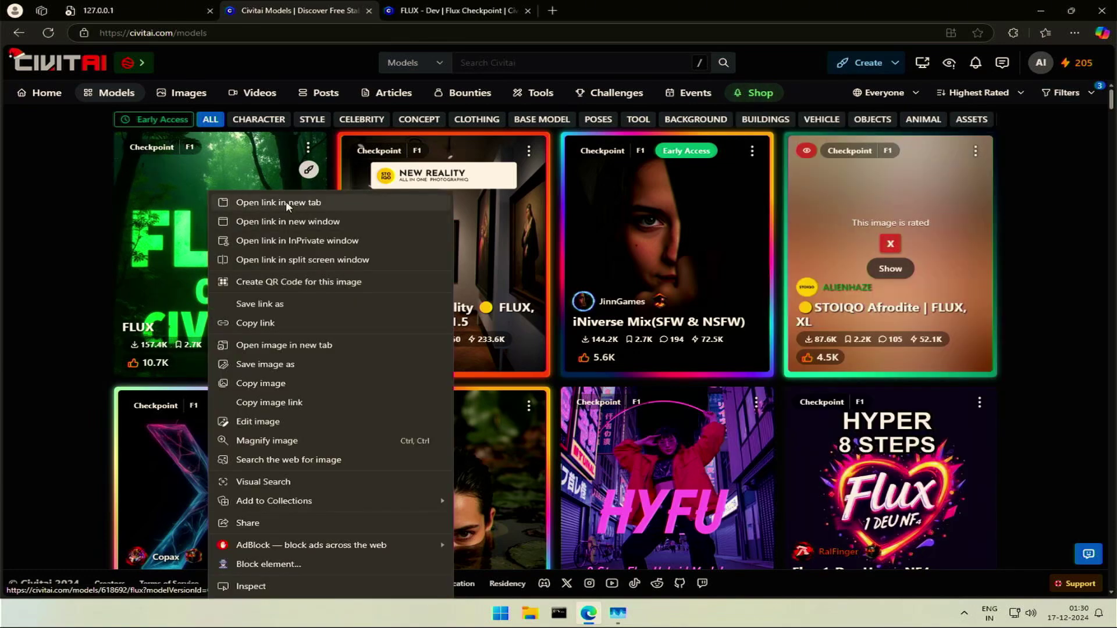
{"action": "left_click", "coordinate": [442, 9]}
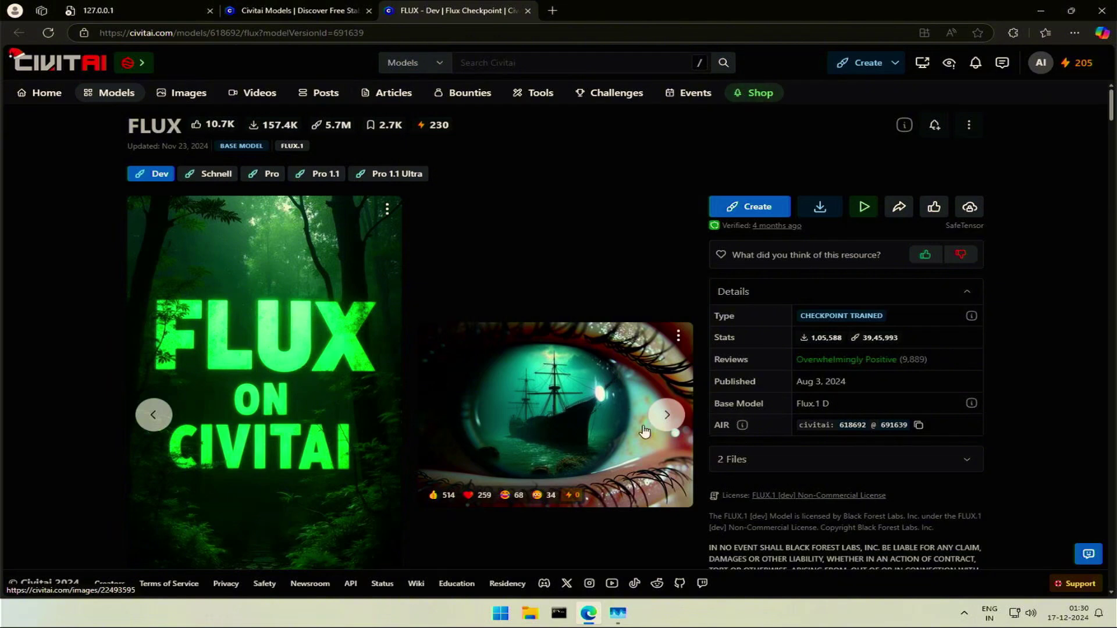
{"action": "left_click_drag", "start_coordinate": [843, 404], "coordinate": [793, 404]}
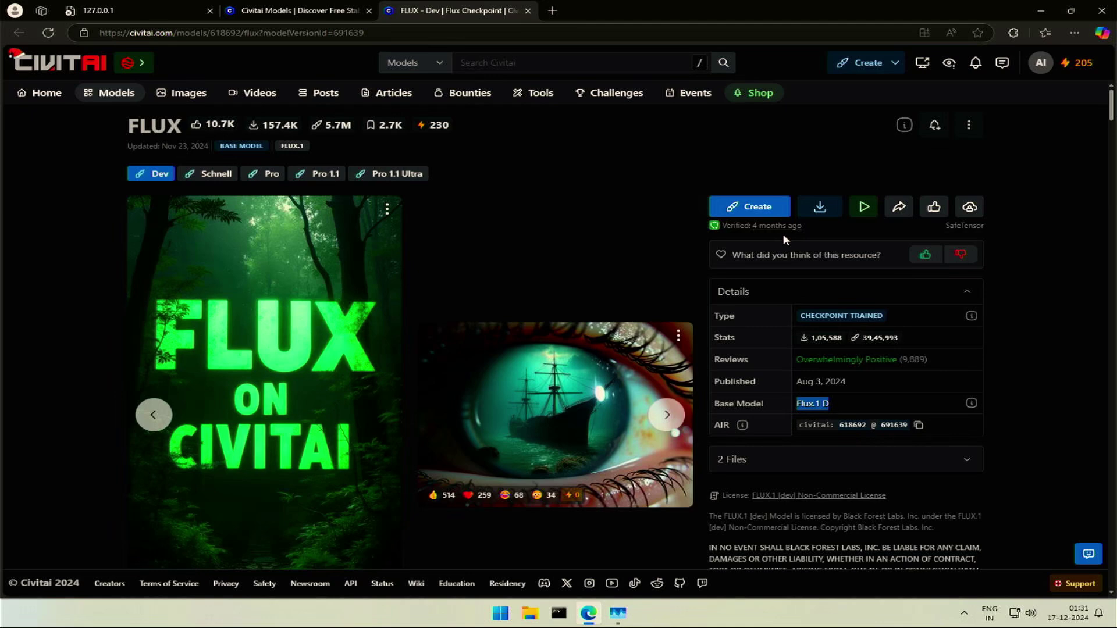
Download the 15.91 GB pruned fp8 model as flux_dev into Forge's models/Stable-diffusion folder
{"action": "left_click", "coordinate": [822, 206]}
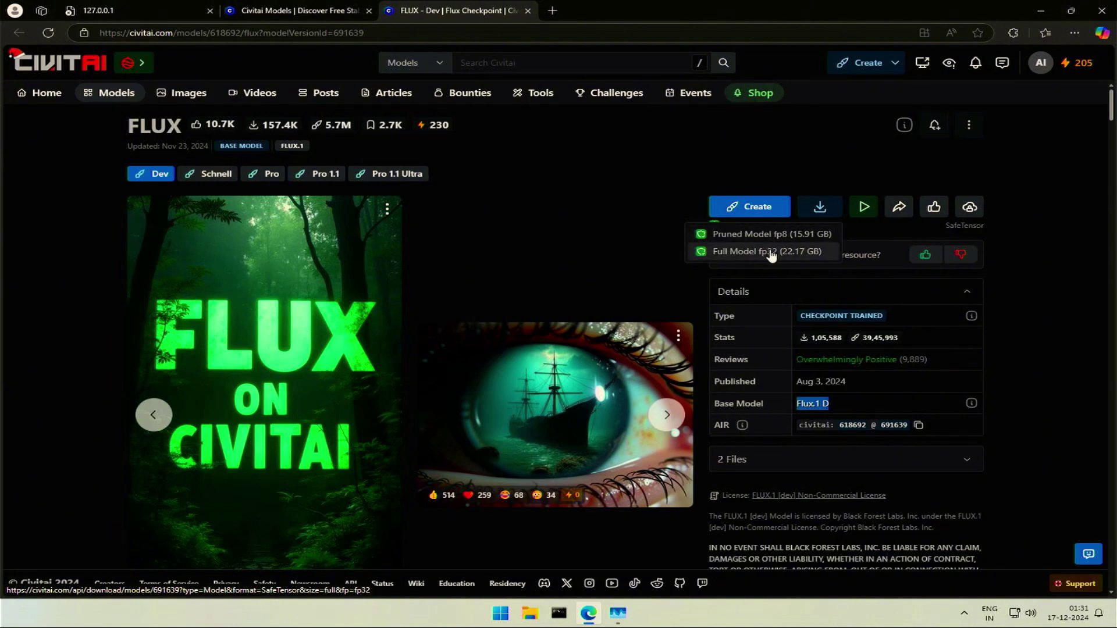
{"action": "left_click", "coordinate": [786, 240]}
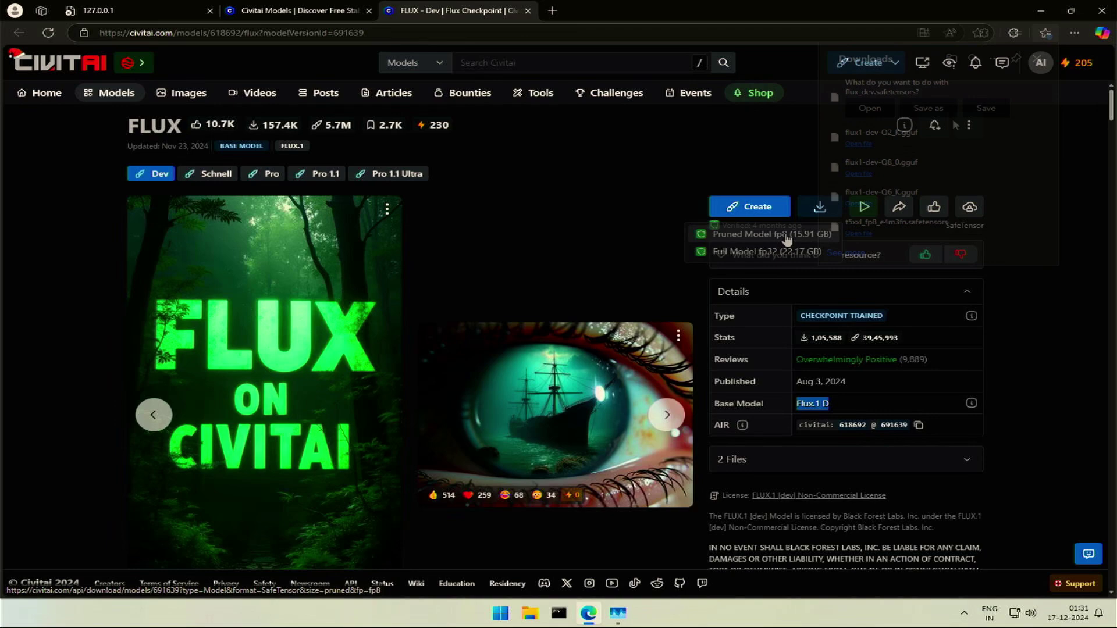
{"action": "left_click", "coordinate": [933, 106]}
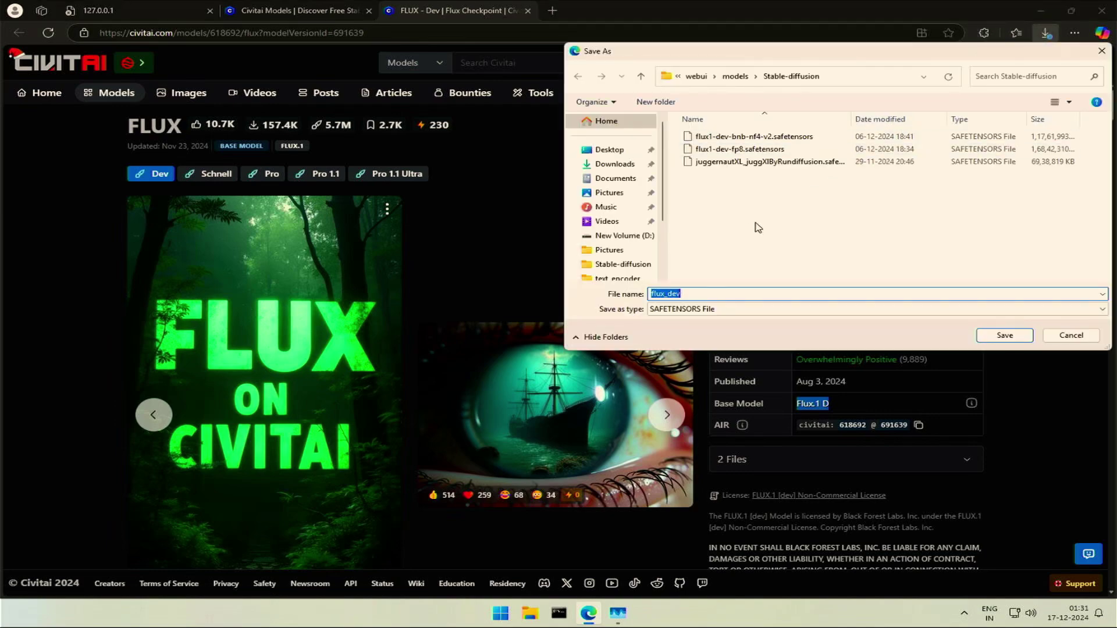
{"action": "left_click", "coordinate": [993, 338]}
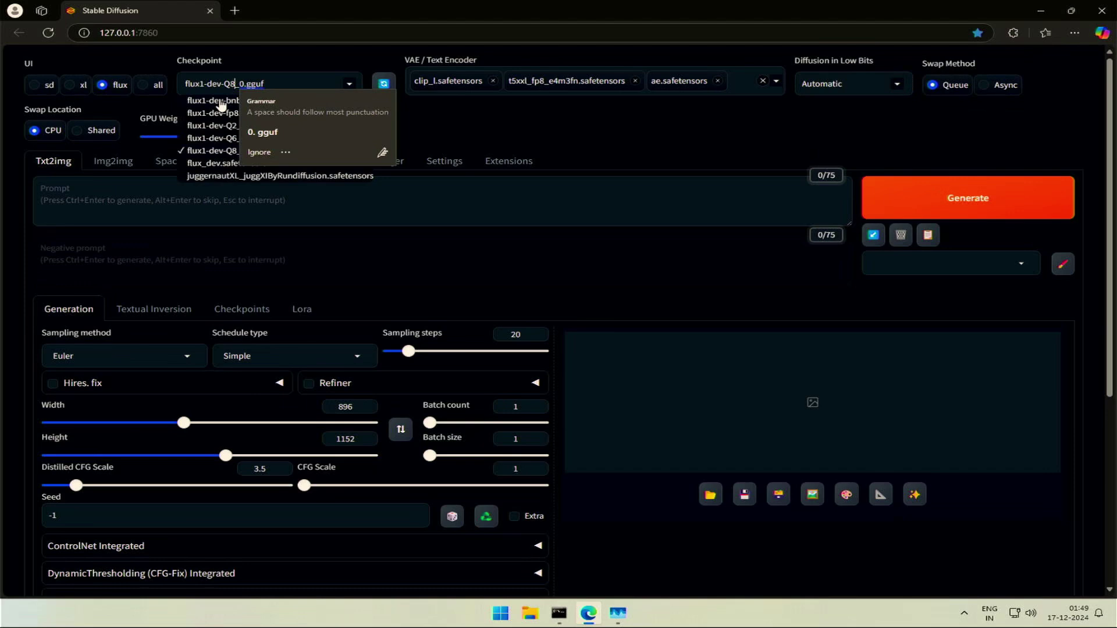
Generate 'a beautiful woman wearing t-shirt' with flux_dev.safetensors and view the result full size
{"action": "left_click", "coordinate": [202, 163]}
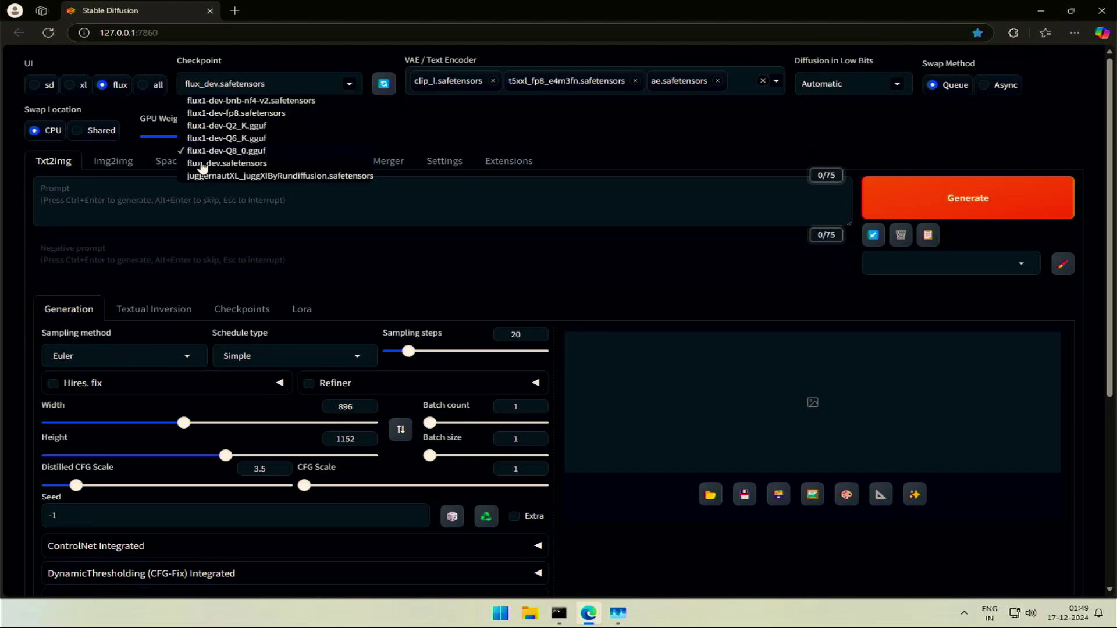
{"action": "left_click", "coordinate": [261, 159]}
{"action": "type", "text": "a beautiful woman wearing t-shirt"}
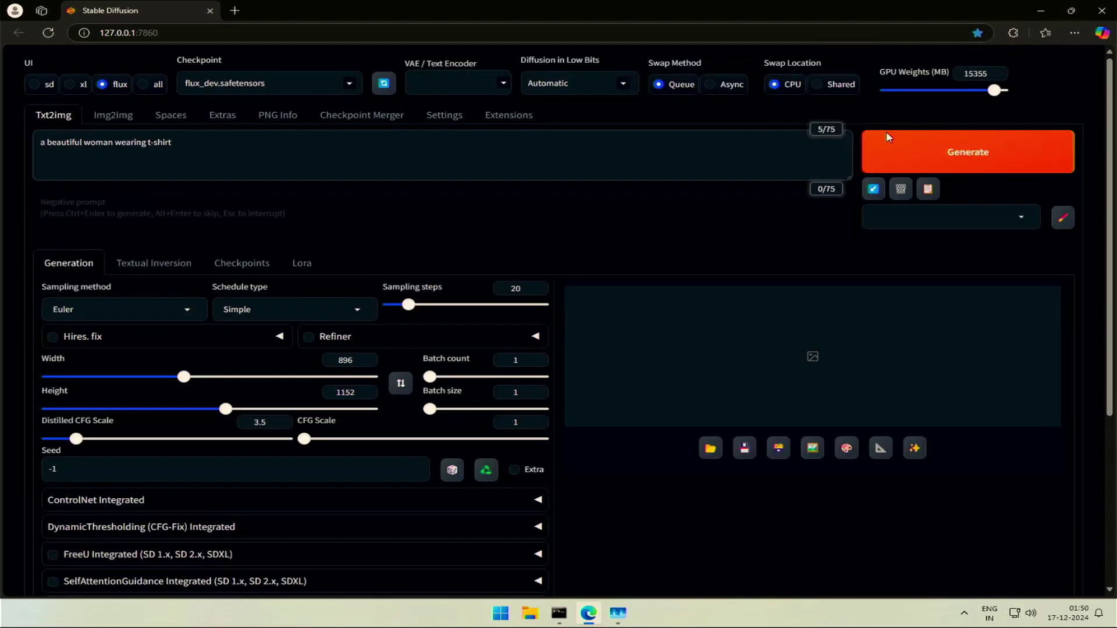
{"action": "left_click", "coordinate": [888, 137]}
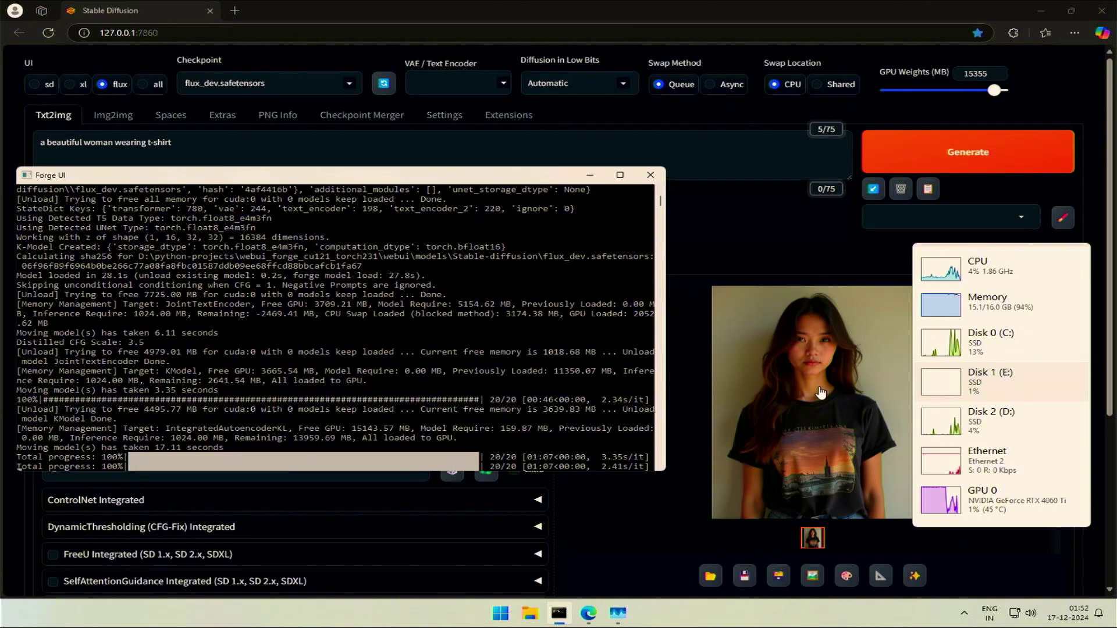
{"action": "left_click", "coordinate": [821, 392]}
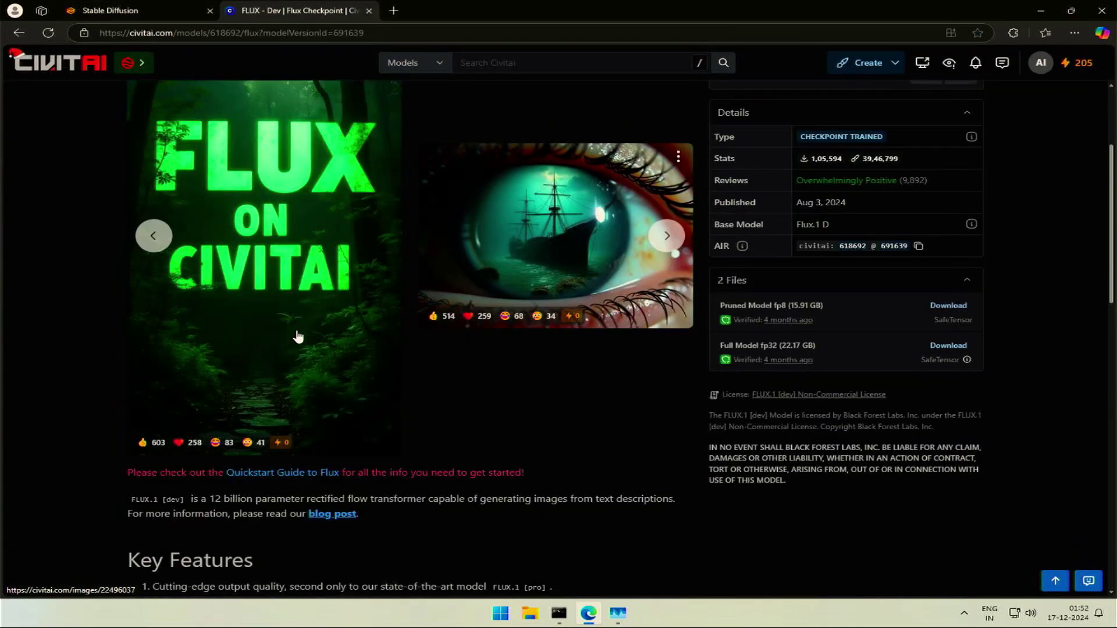
Scroll to the FLUX Dev gallery, show the mistletoe image's details, and select its prompt text
{"action": "scroll", "coordinate": [298, 336], "scroll_direction": "down", "scroll_amount": 9}
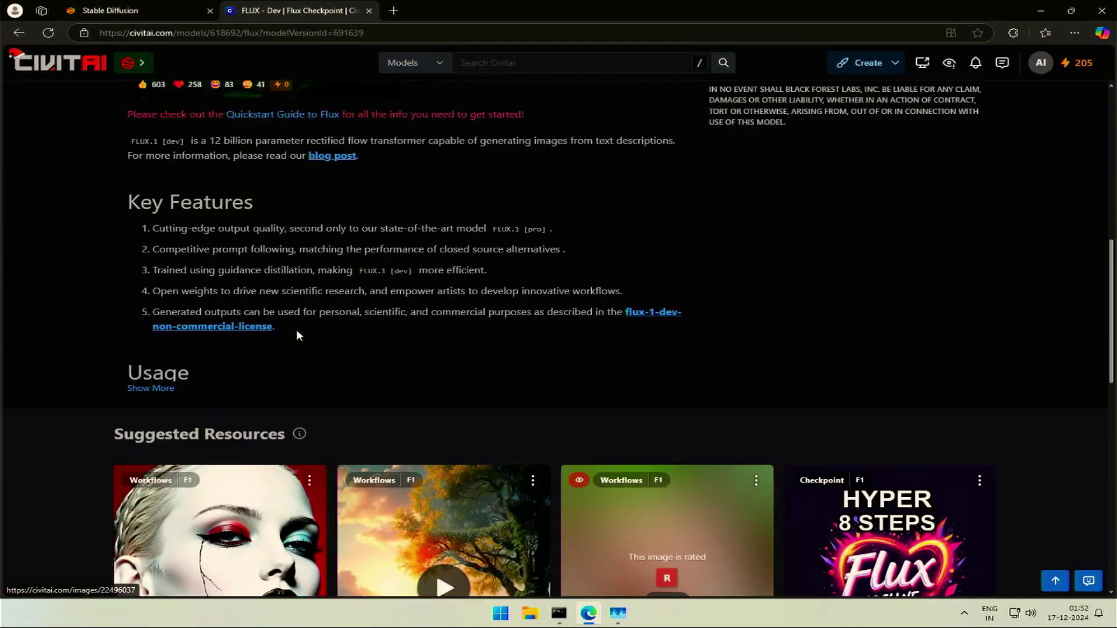
{"action": "scroll", "coordinate": [297, 336], "scroll_direction": "down", "scroll_amount": 9}
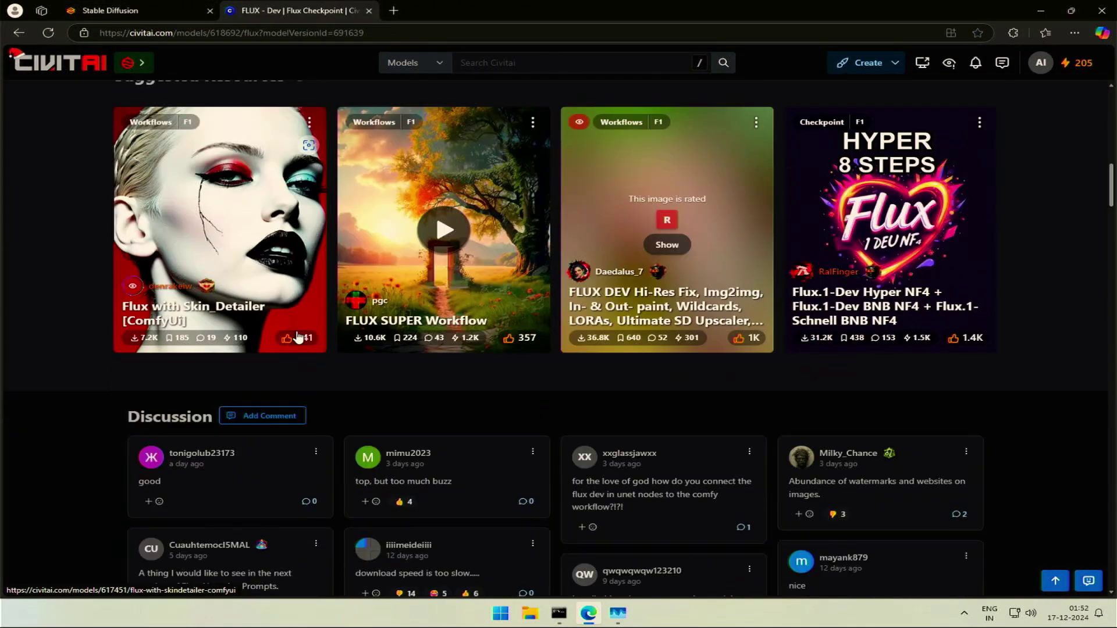
{"action": "scroll", "coordinate": [297, 335], "scroll_direction": "down", "scroll_amount": 4}
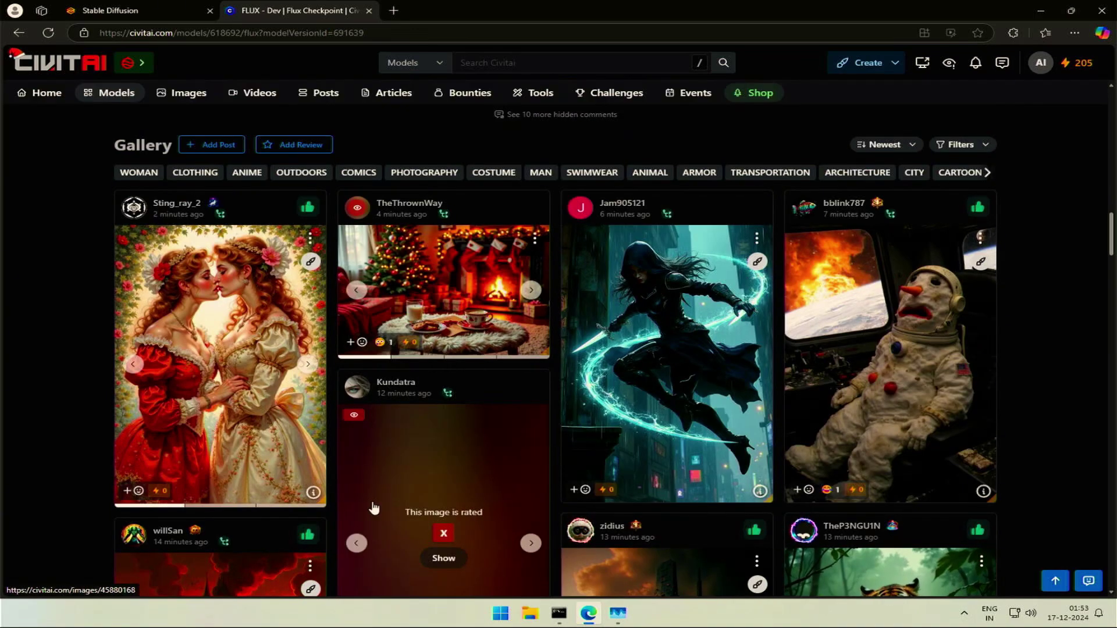
{"action": "left_click", "coordinate": [313, 492]}
{"action": "left_click_drag", "start_coordinate": [156, 400], "coordinate": [74, 390]}
{"action": "key", "text": "ctrl+c"}
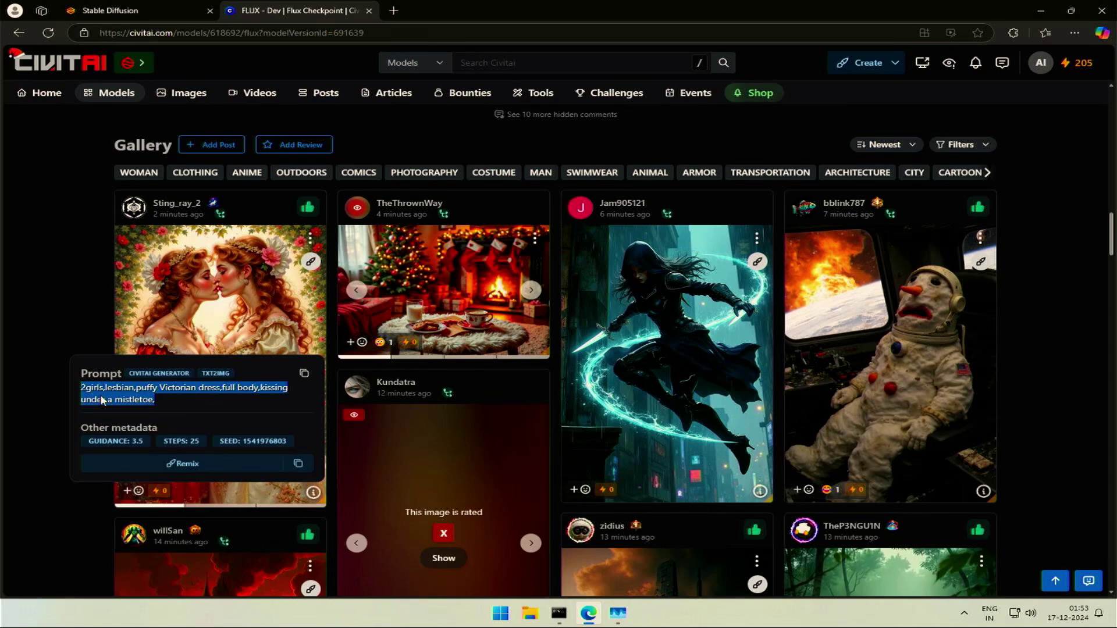
Paste the copied mistletoe prompt over Forge's old prompt, generate, and view the image full size
{"action": "right_click", "coordinate": [98, 393]}
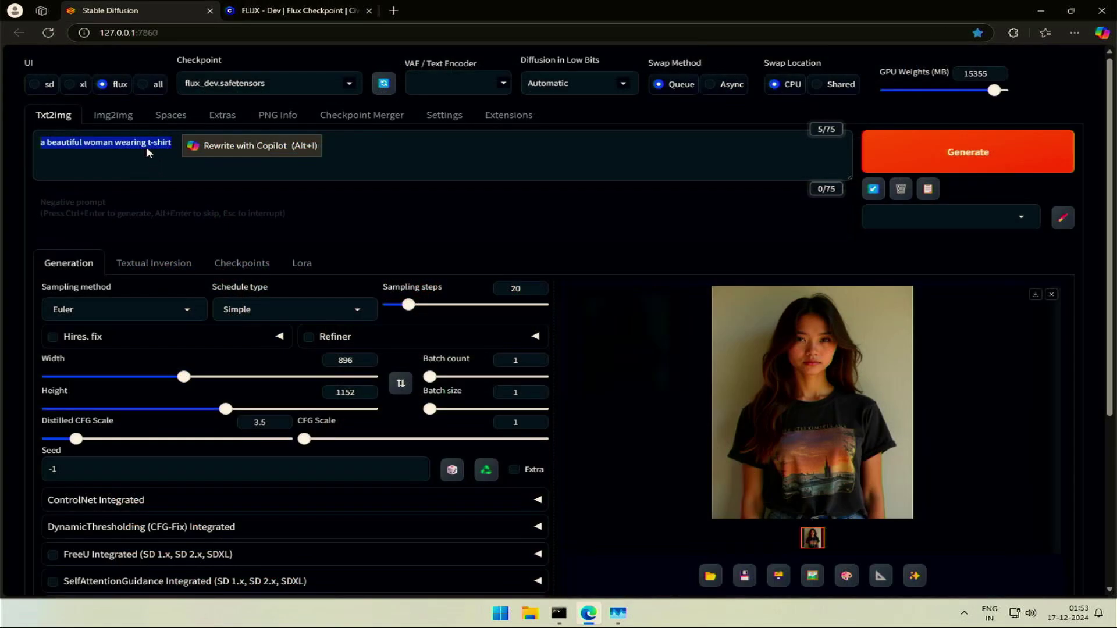
{"action": "right_click", "coordinate": [145, 145]}
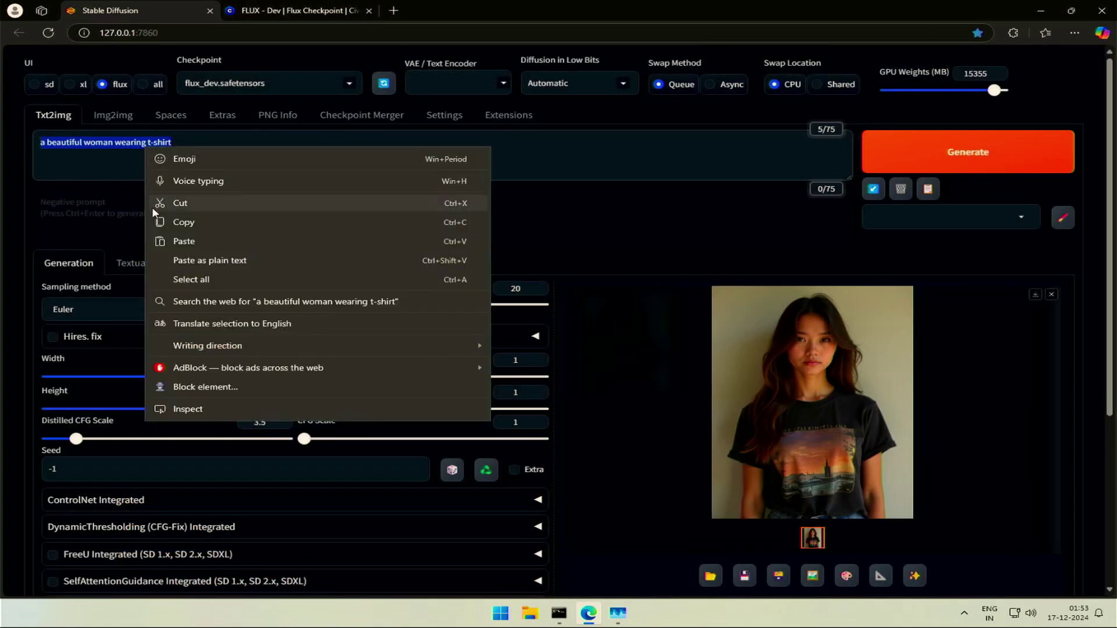
{"action": "left_click", "coordinate": [161, 242]}
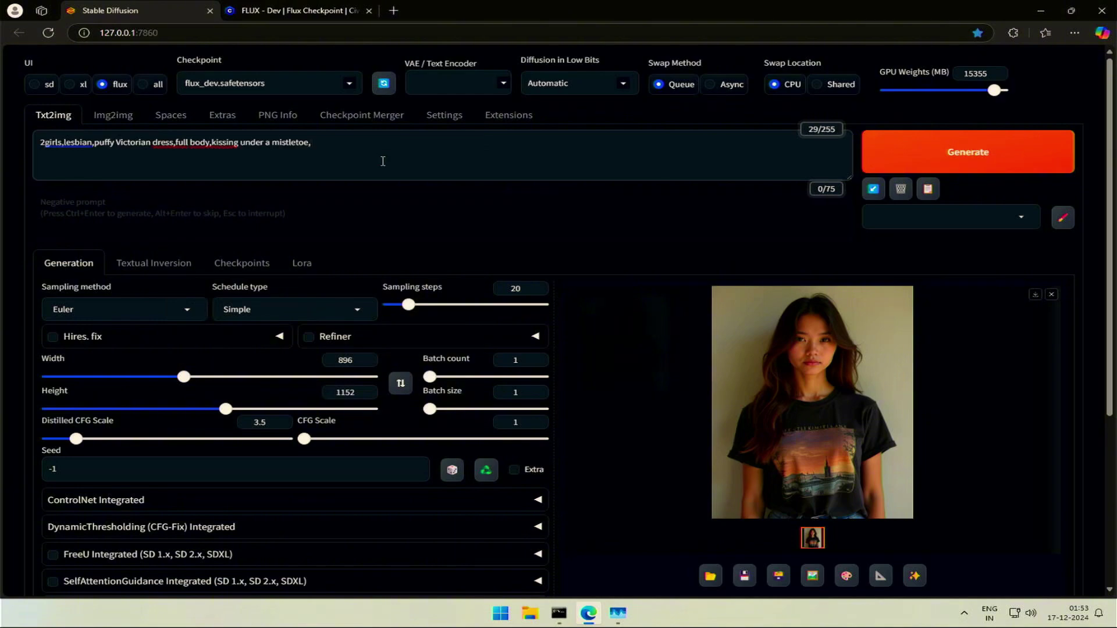
{"action": "left_click", "coordinate": [914, 156]}
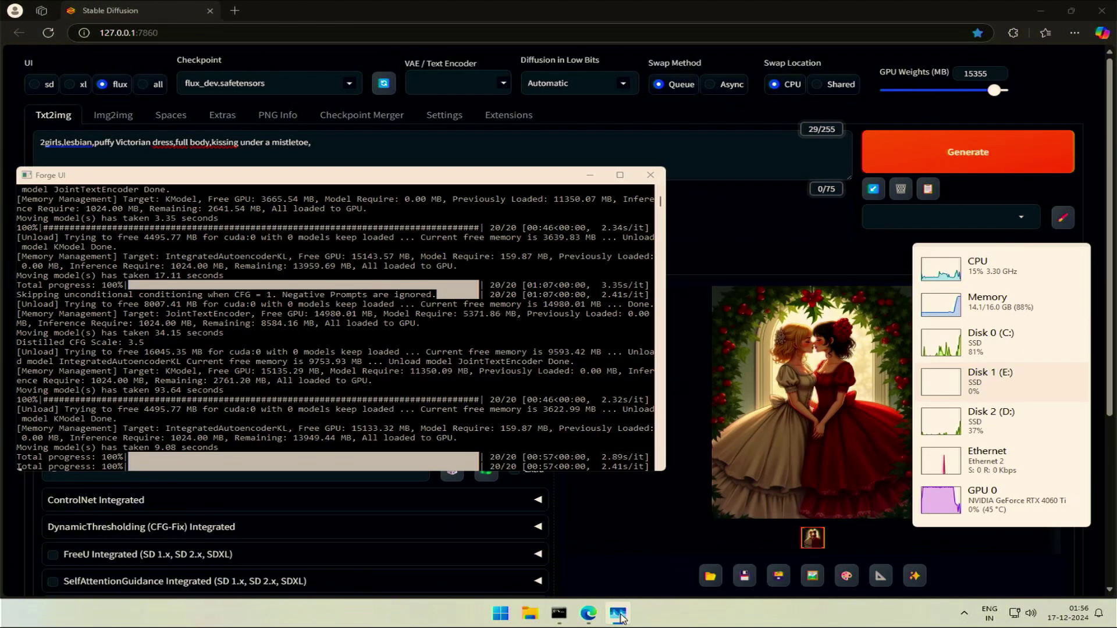
{"action": "left_click", "coordinate": [843, 435]}
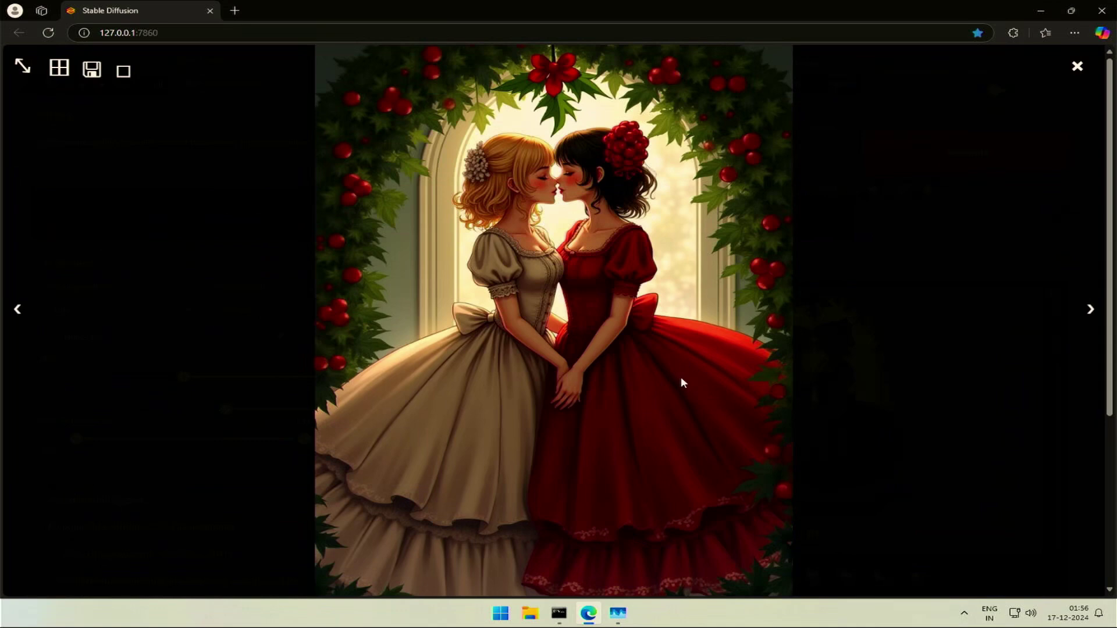